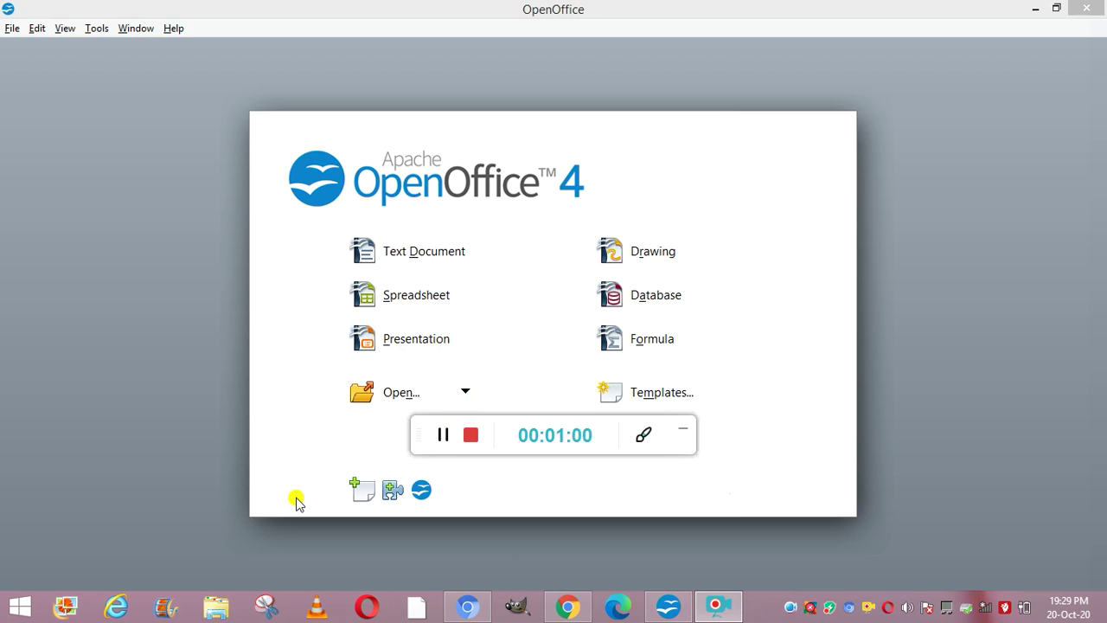
Step: Start a new presentation from the Start Center, keeping Empty presentation in the wizard
click(408, 341)
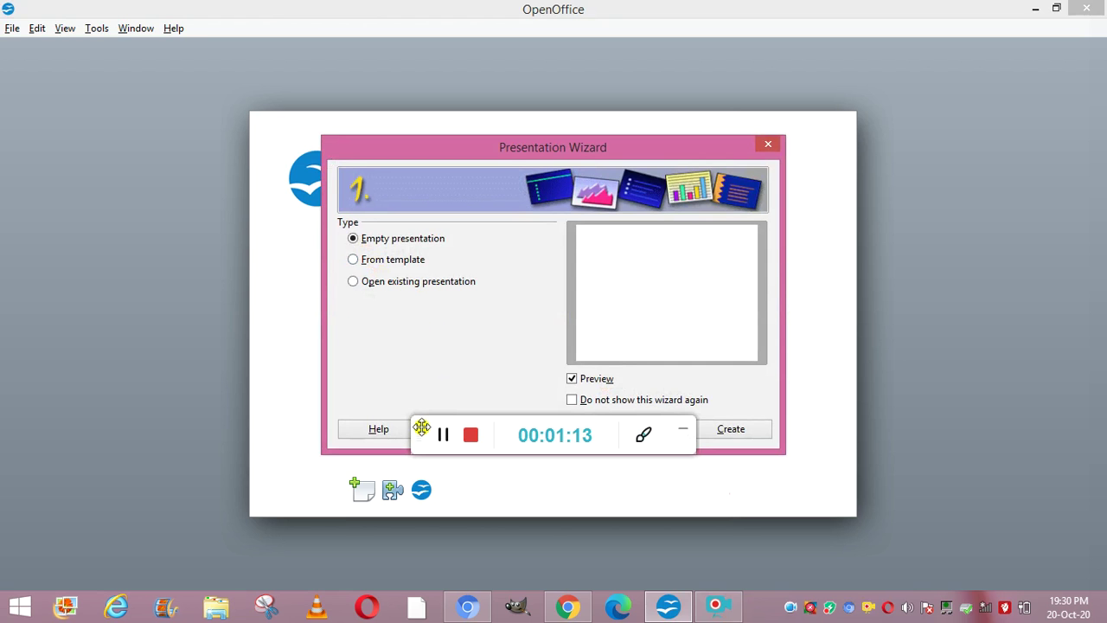
drag(421, 426, 434, 564)
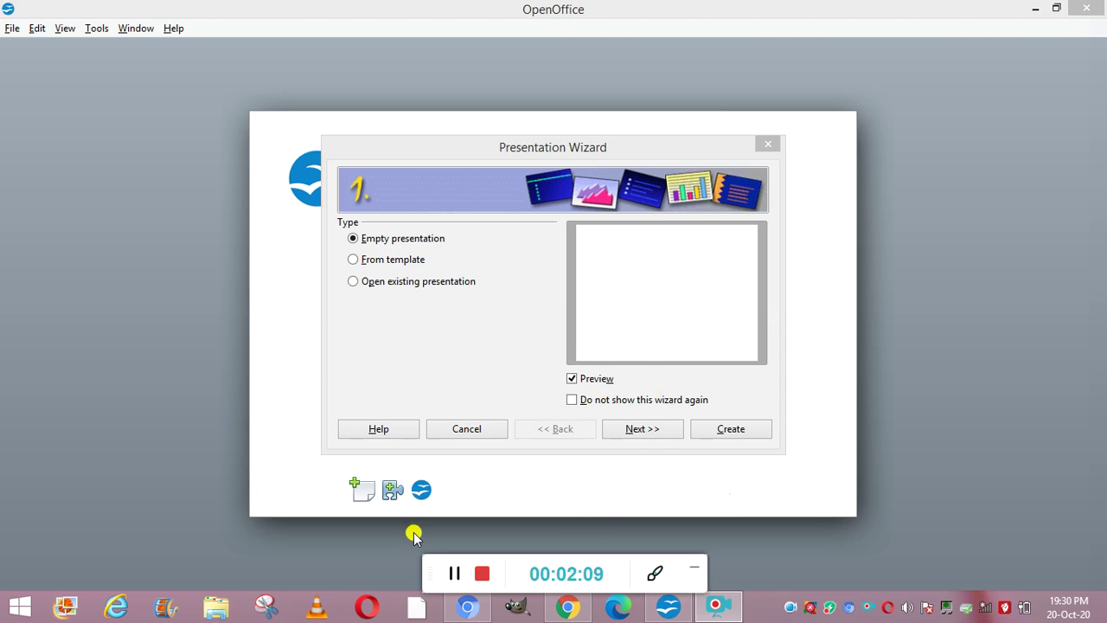
Step: Pick the <Original> design under Presentation Backgrounds and advance to the transition step
click(628, 429)
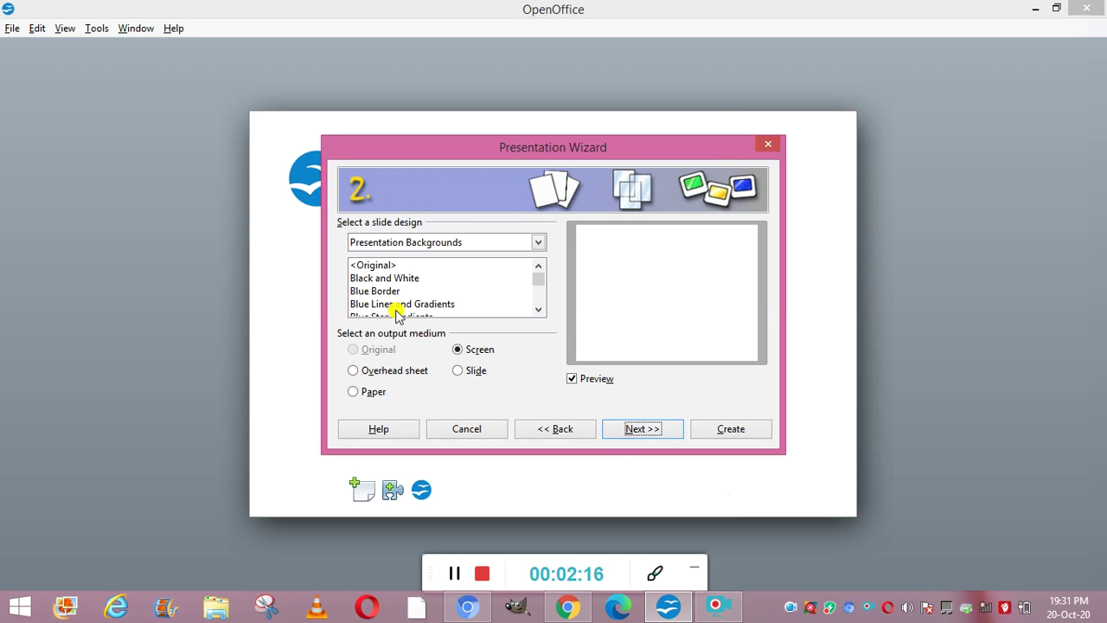
click(538, 247)
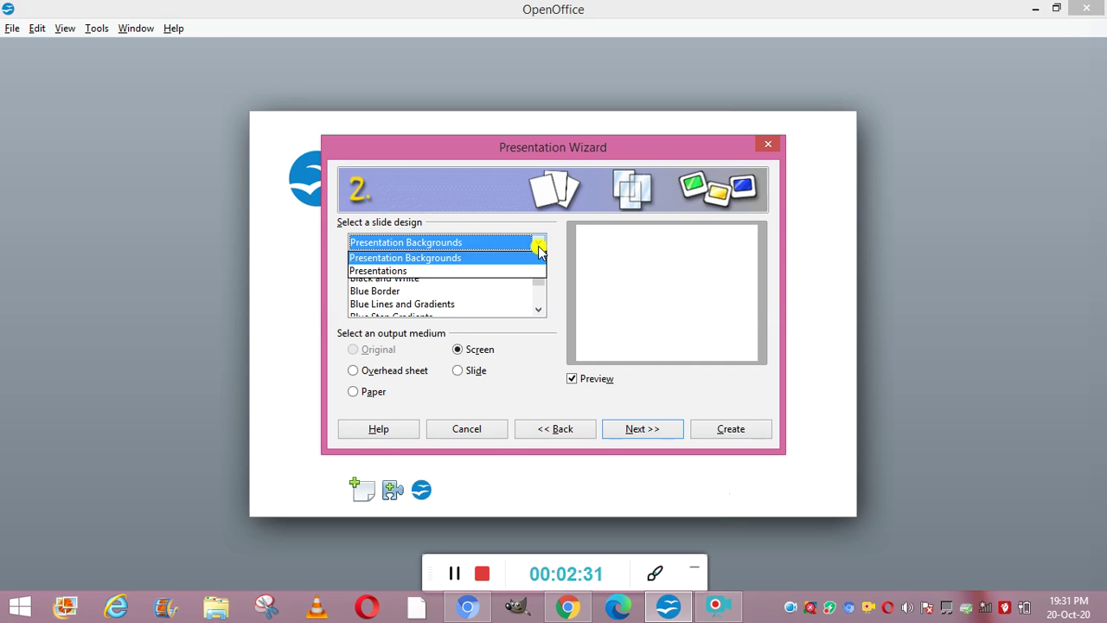
click(437, 257)
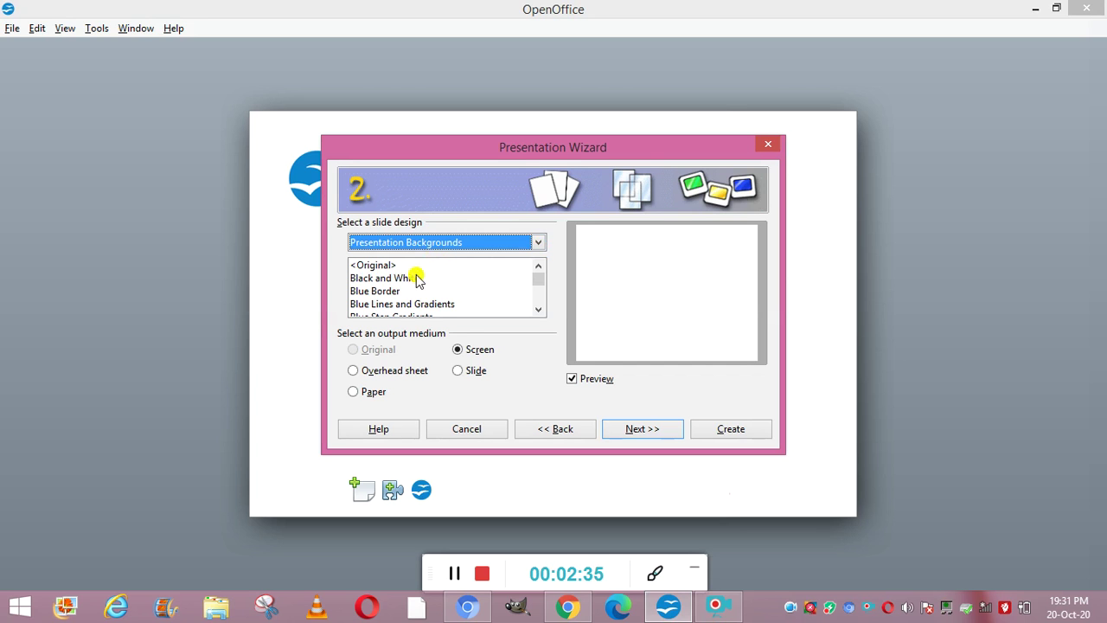
click(390, 265)
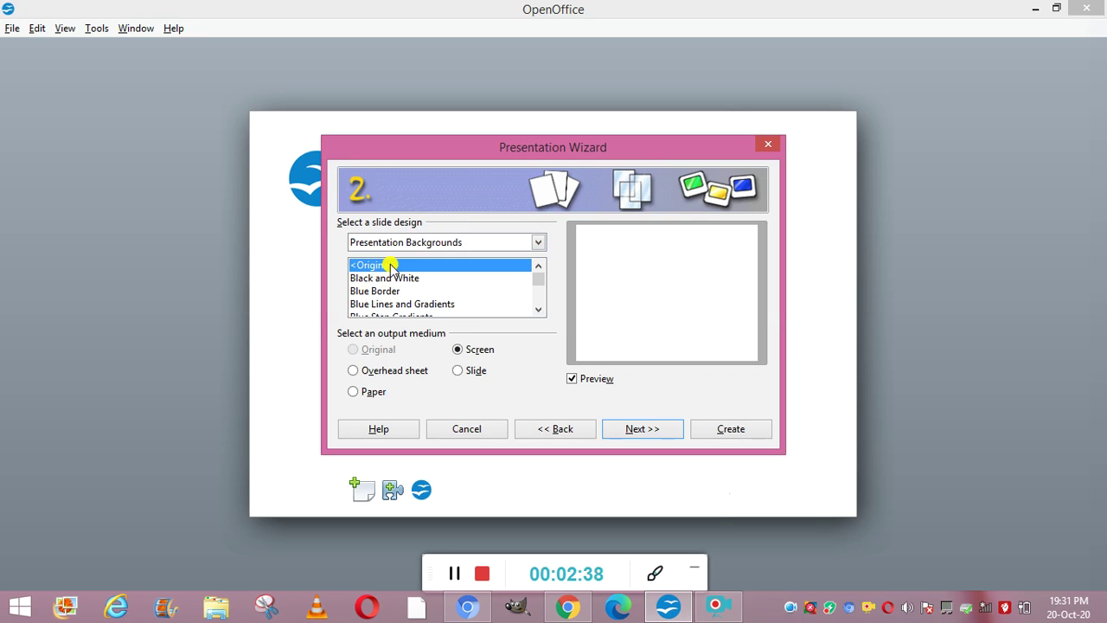
click(538, 310)
click(539, 312)
click(539, 311)
click(538, 311)
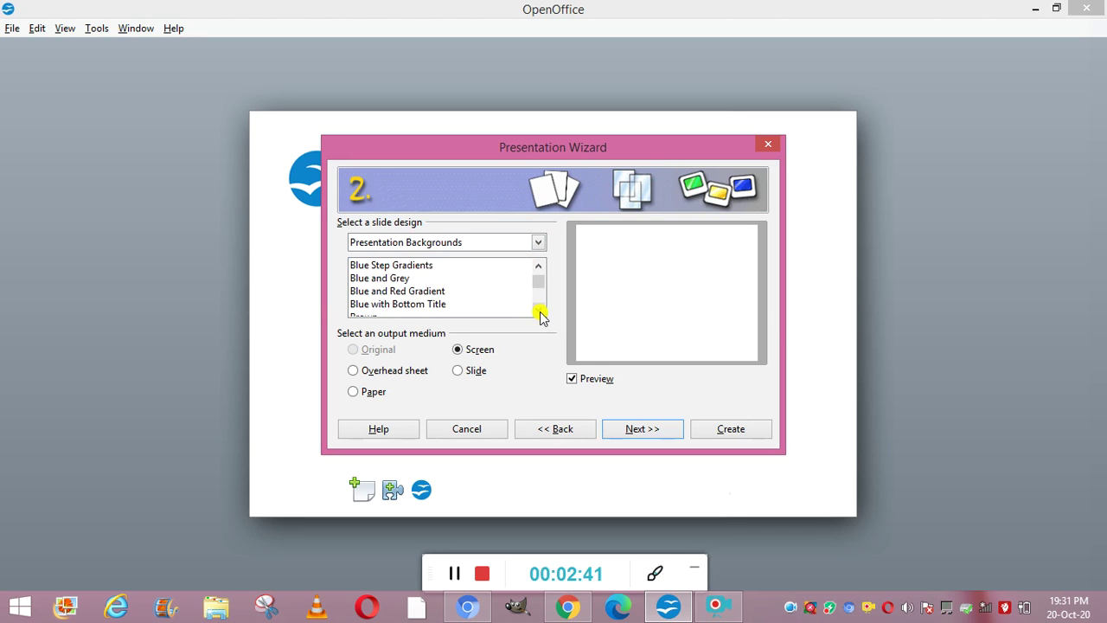
click(537, 265)
click(538, 265)
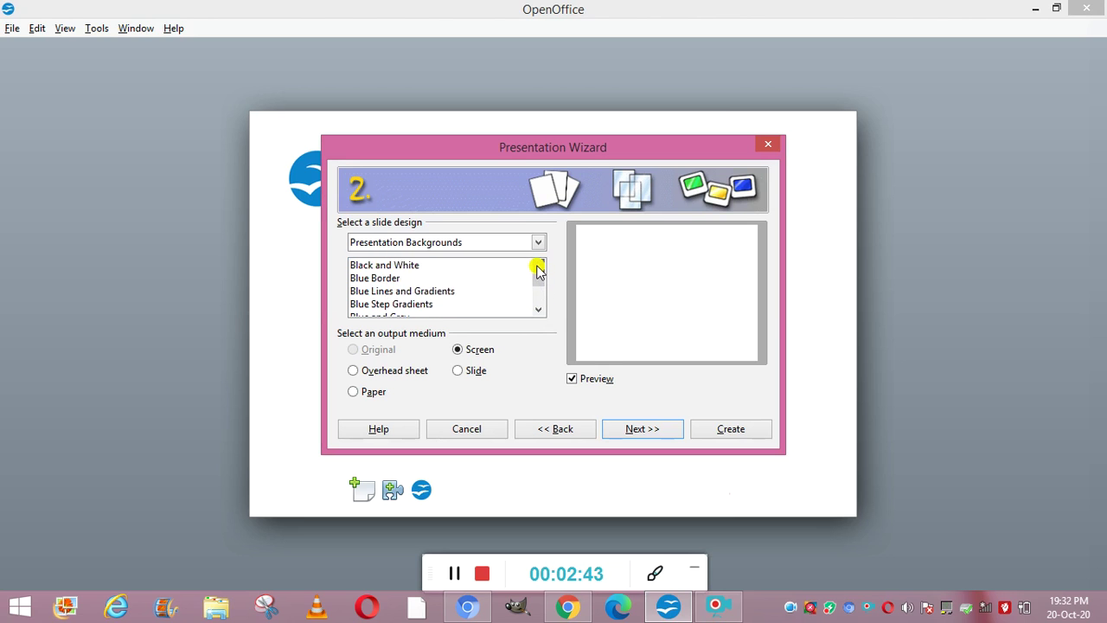
click(537, 265)
click(538, 265)
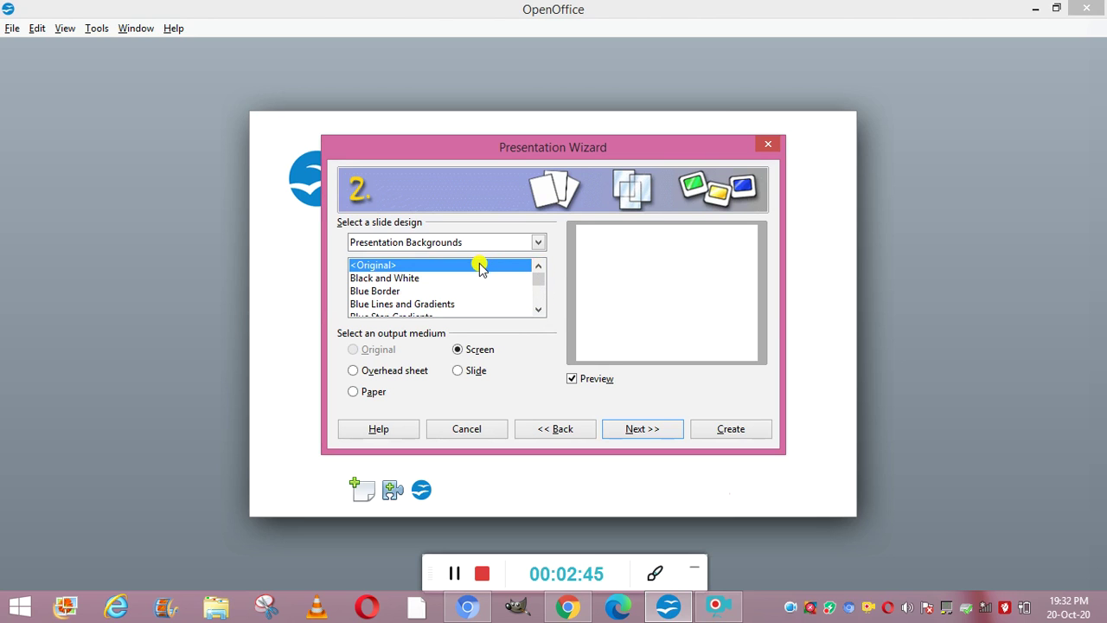
click(627, 434)
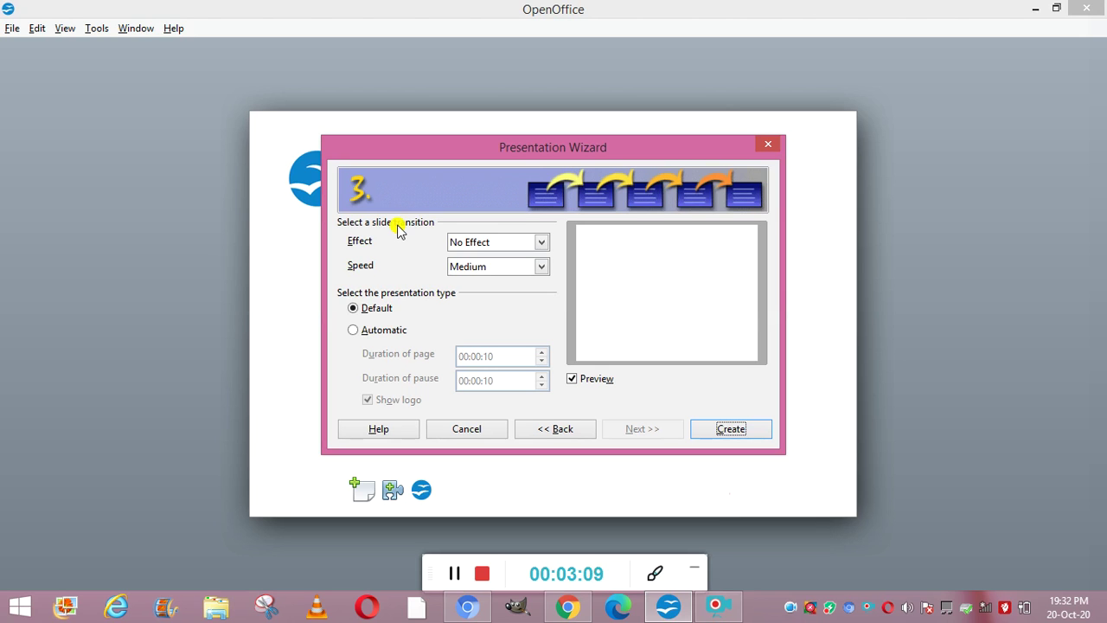
Step: Use the Wheel Clockwise, 8 Spokes transition at Medium speed and create the presentation
click(541, 244)
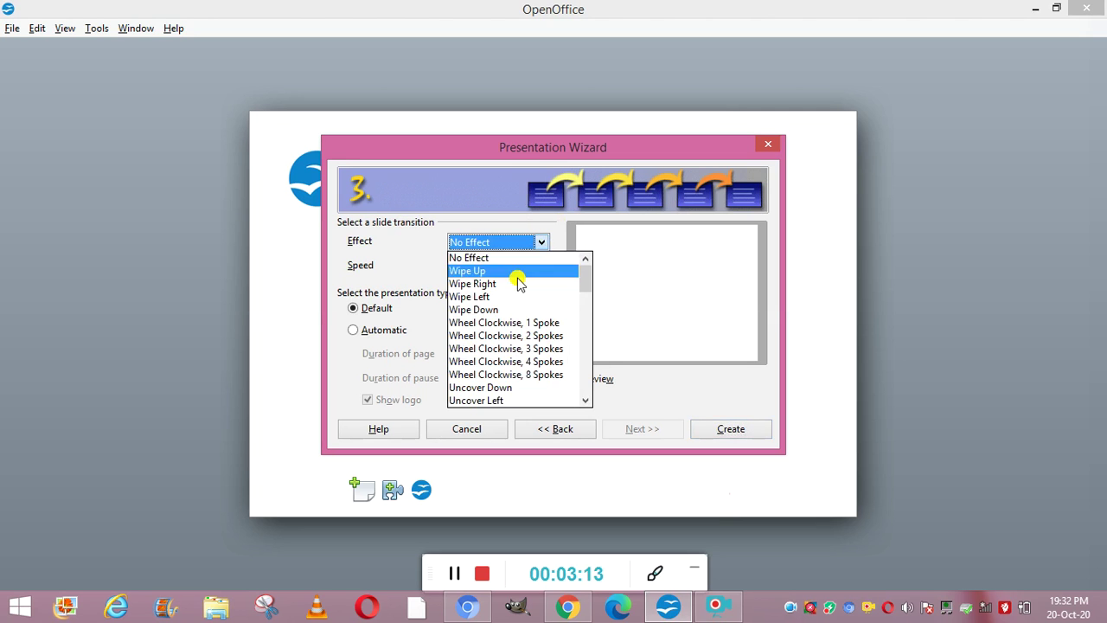
click(478, 297)
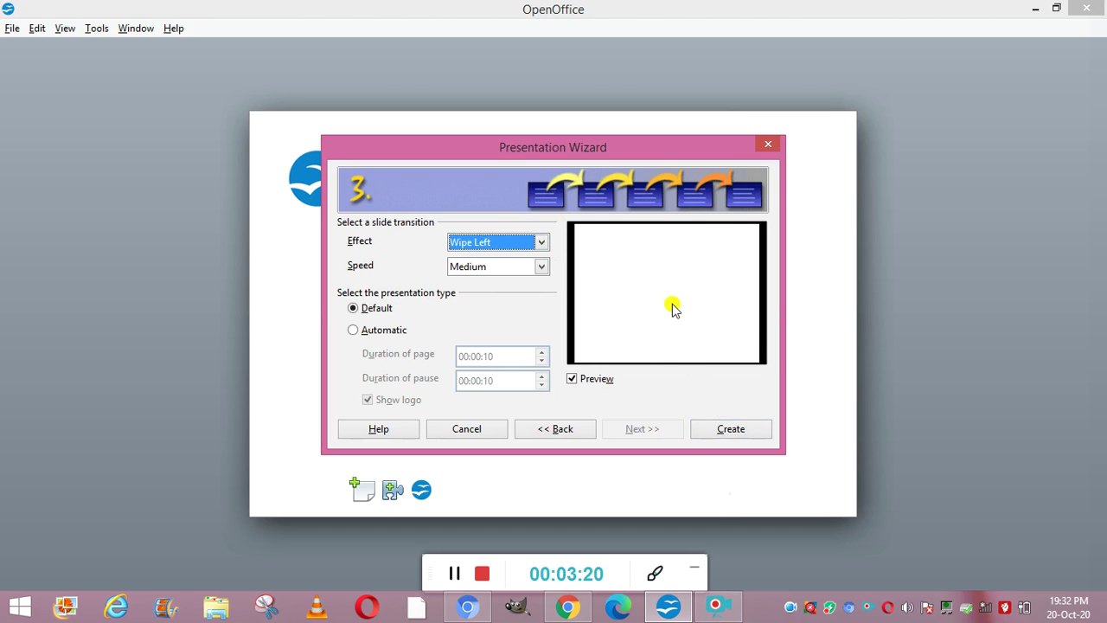
click(543, 243)
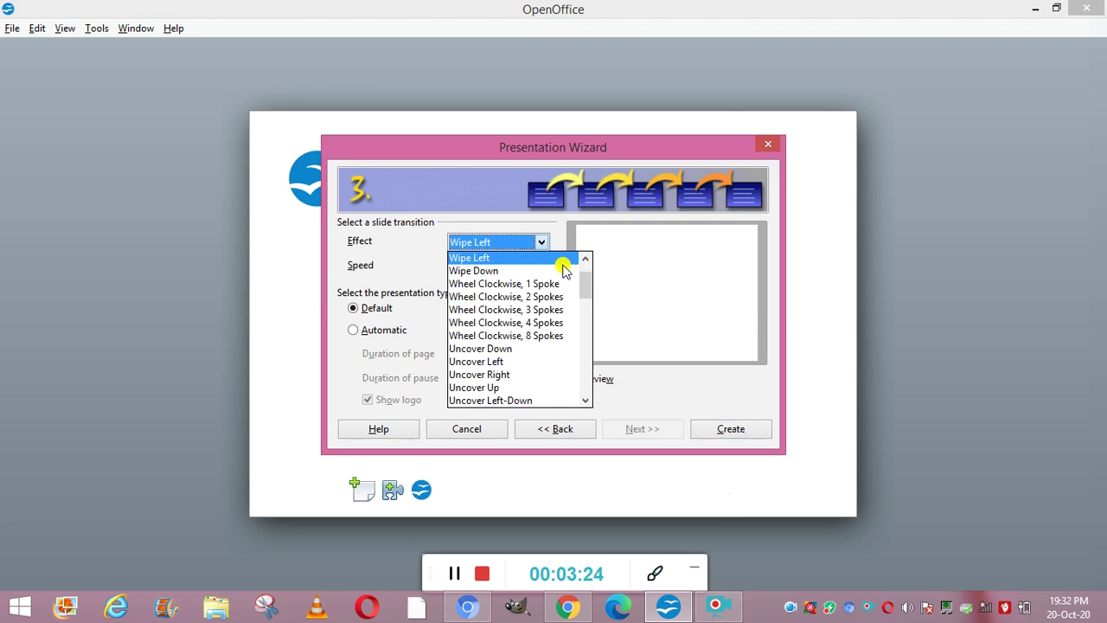
click(585, 258)
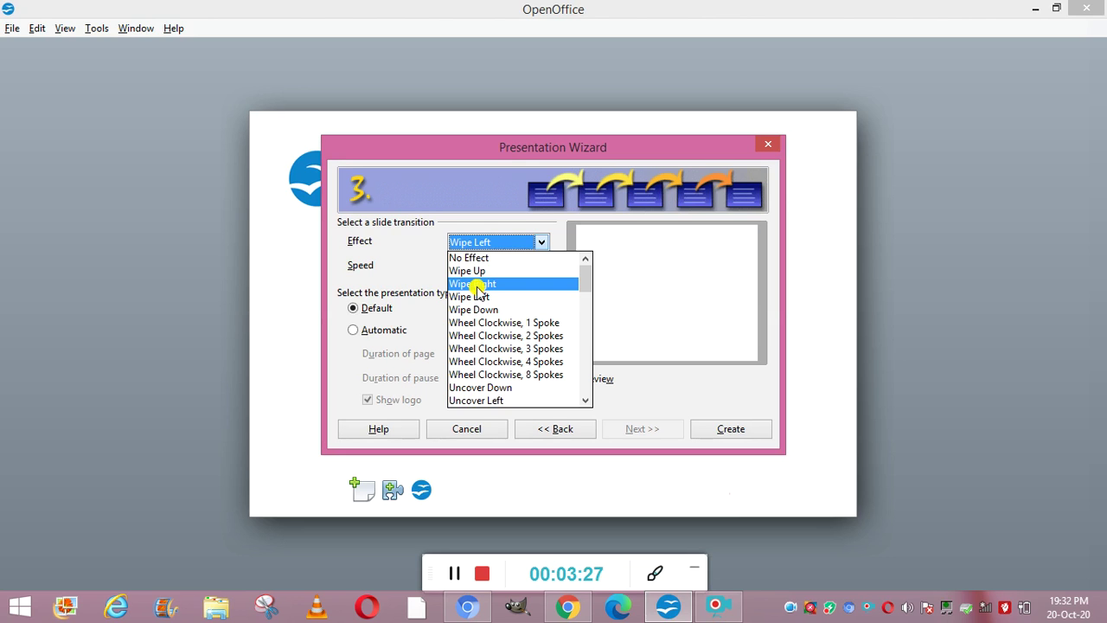
click(478, 286)
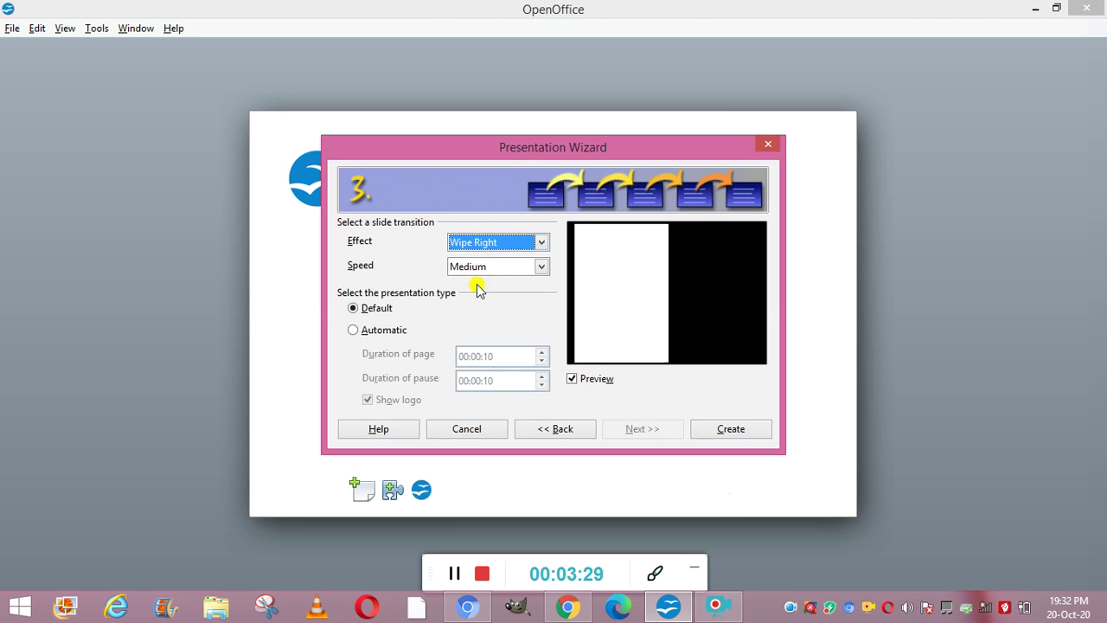
click(541, 242)
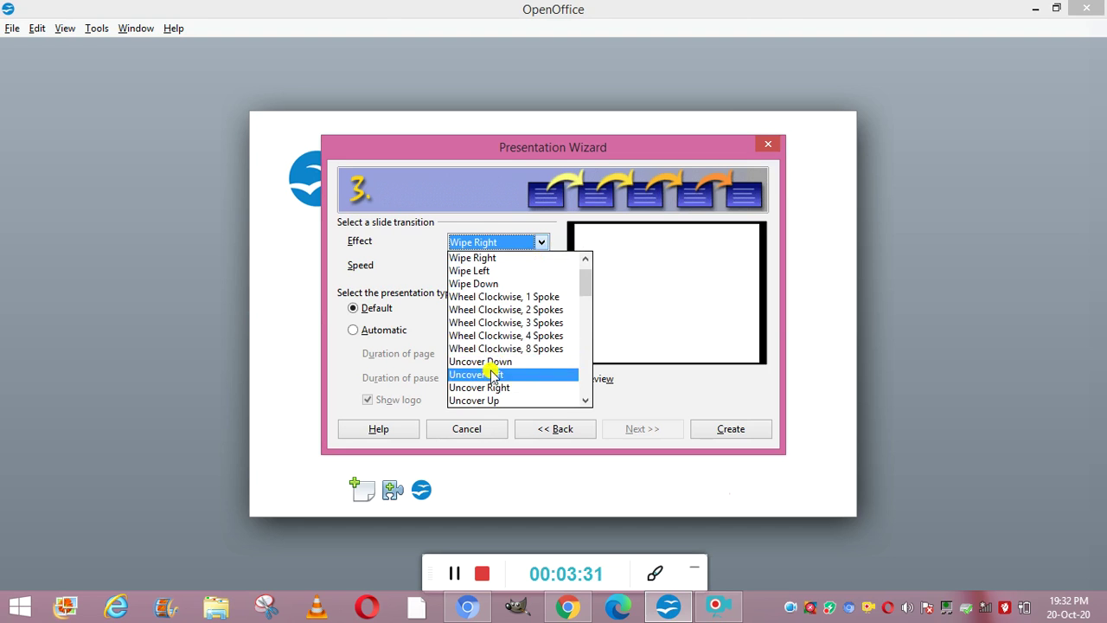
click(492, 348)
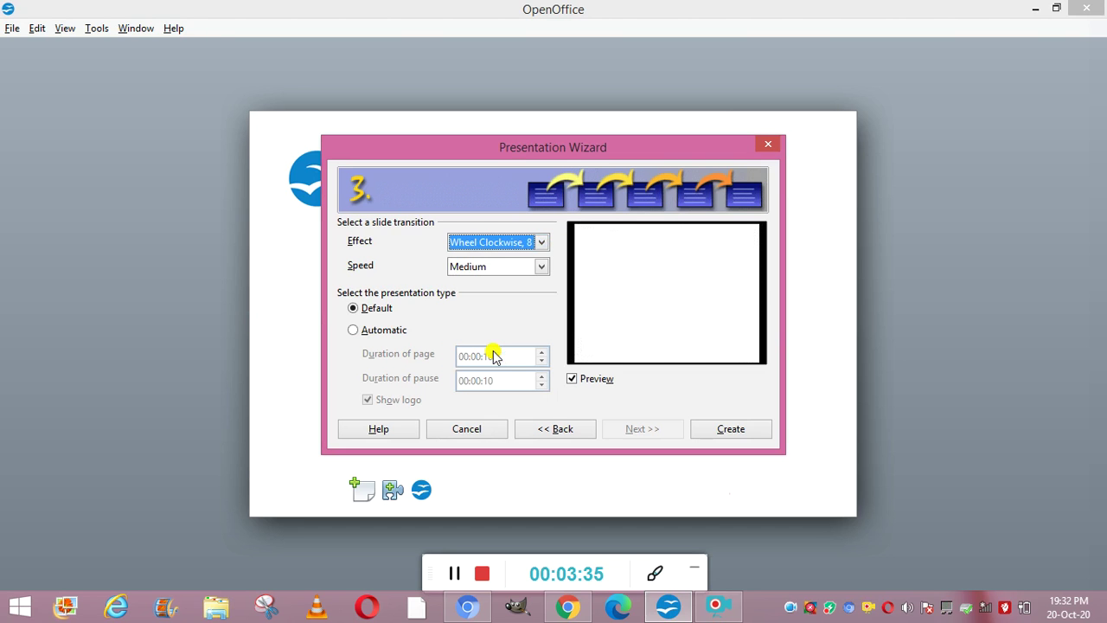
click(540, 269)
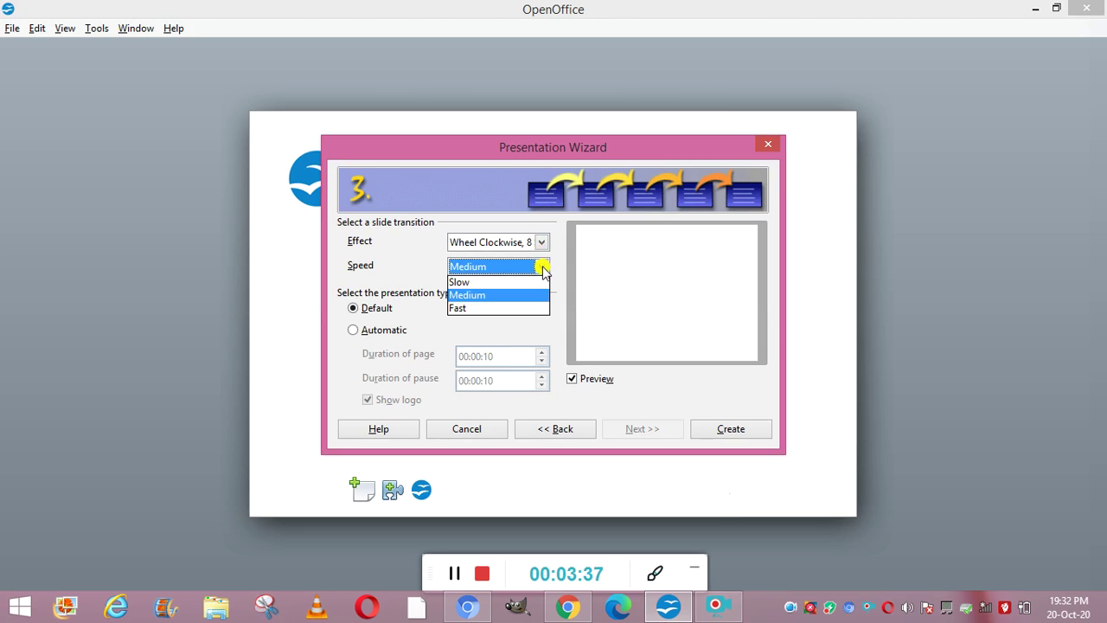
click(484, 299)
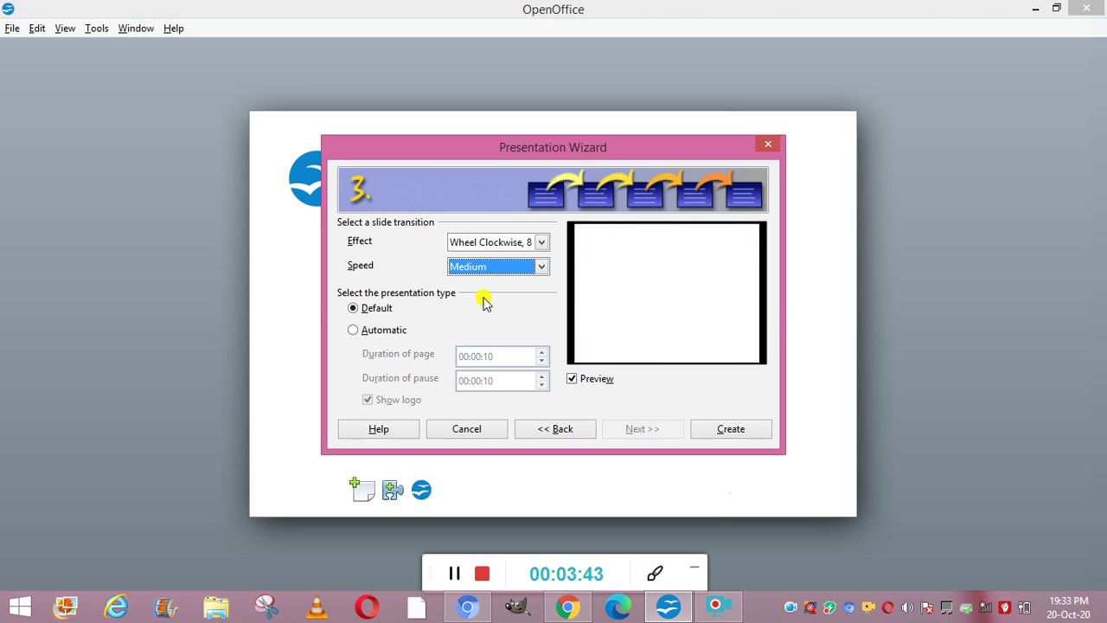
click(741, 429)
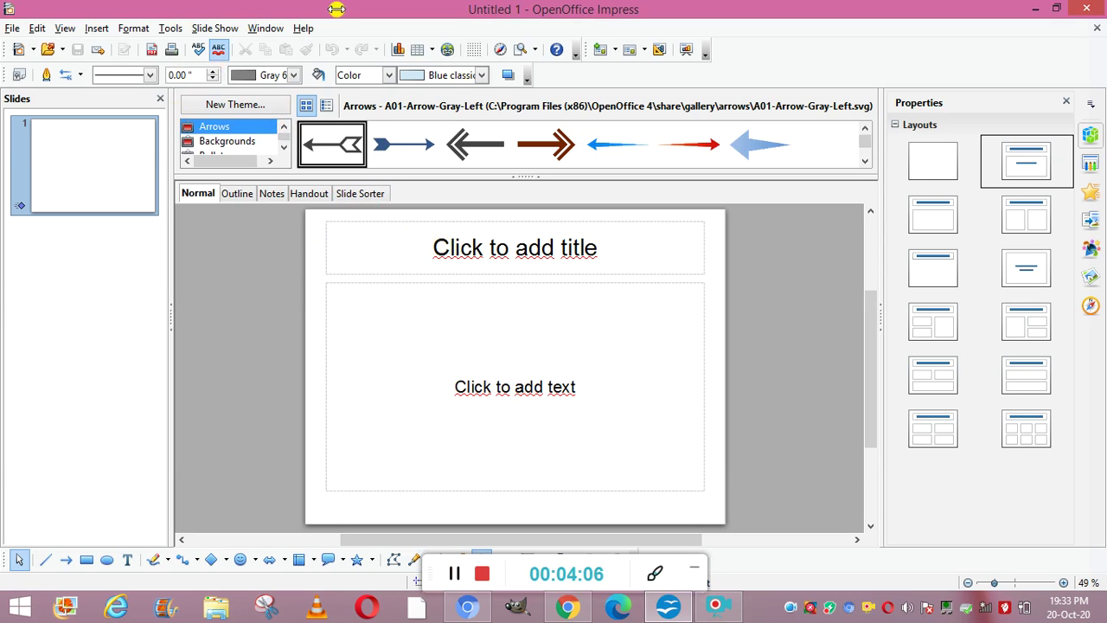
Step: Select the title placeholder on slide 1 with Tab
key(Tab)
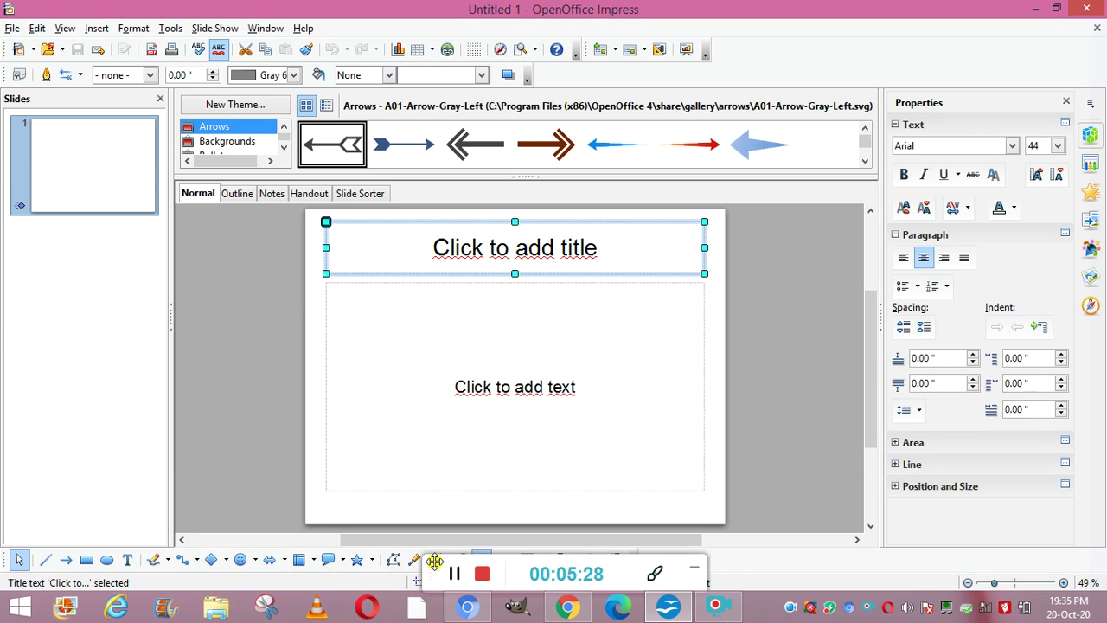
Step: Adjust the slide zoom, settling at 49% so the empty slide looks larger
drag(434, 561, 718, 535)
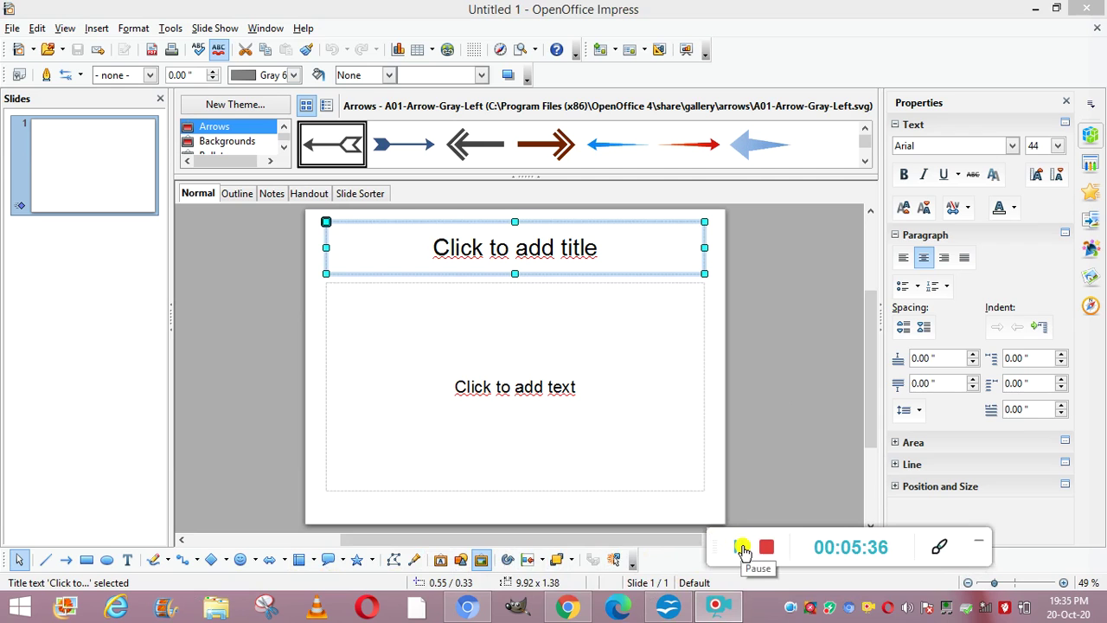
drag(741, 550, 411, 576)
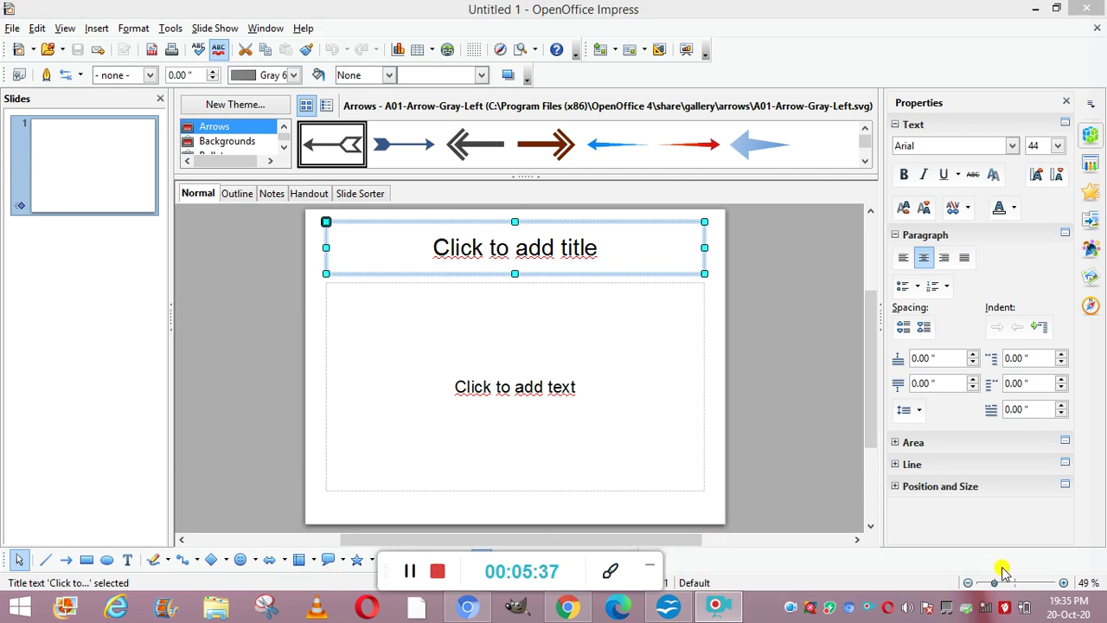
click(1064, 583)
click(1064, 583)
click(1064, 582)
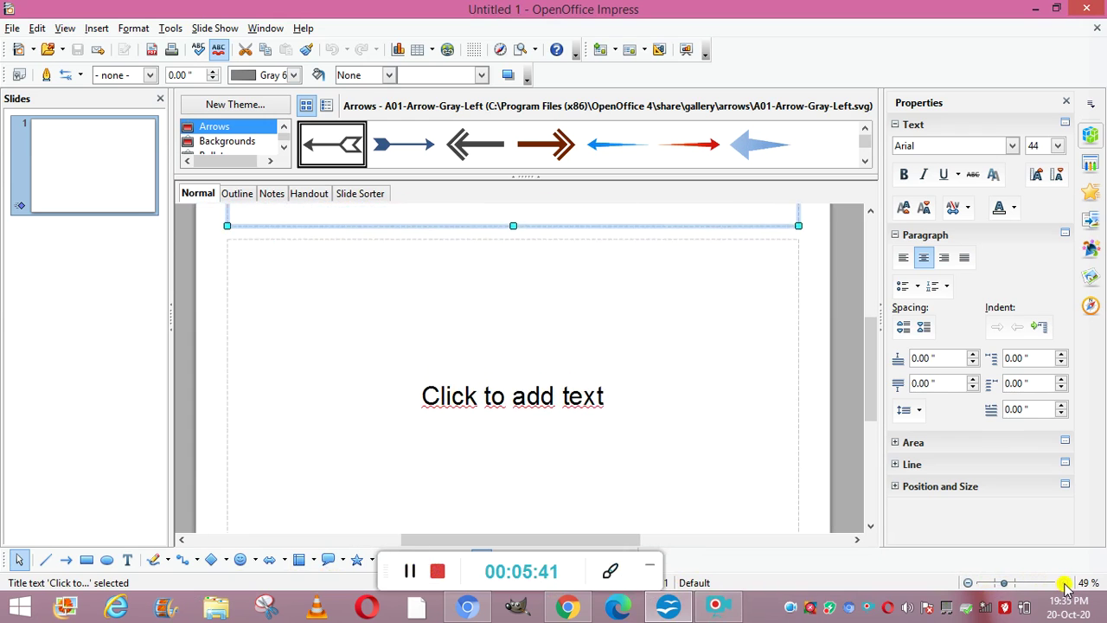
click(1064, 583)
click(1064, 583)
click(969, 584)
click(968, 584)
click(968, 584)
click(969, 583)
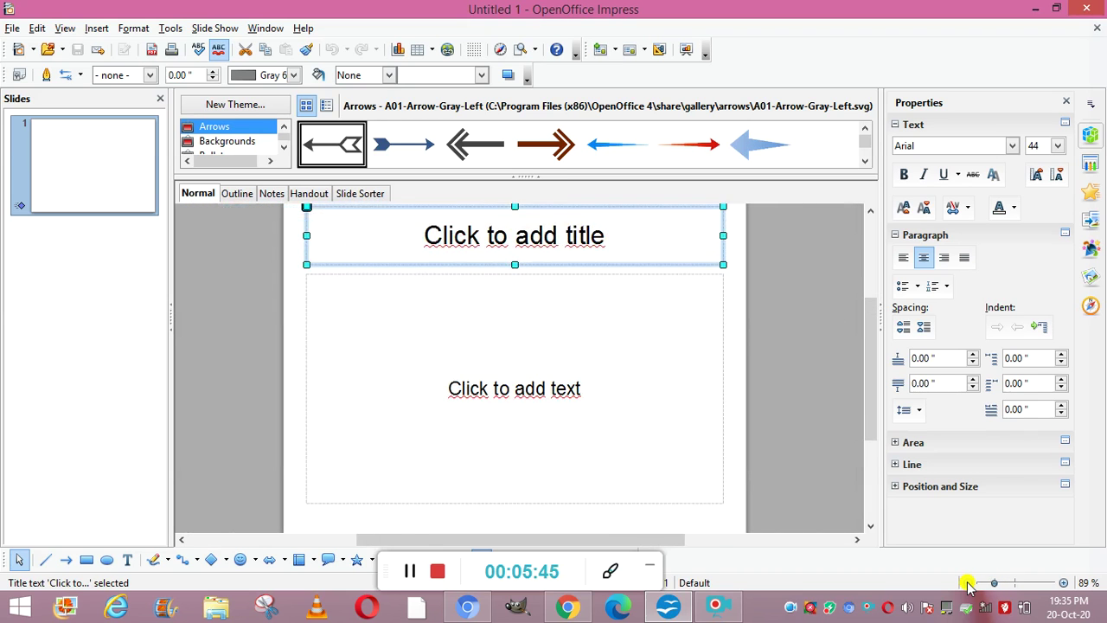
click(968, 584)
click(969, 584)
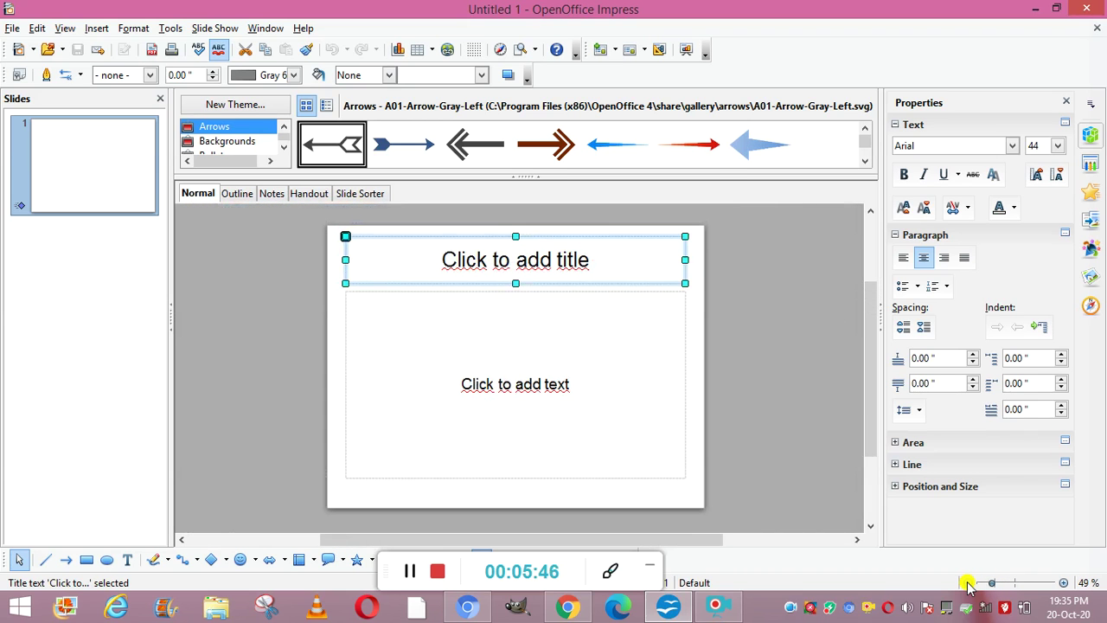
click(1063, 583)
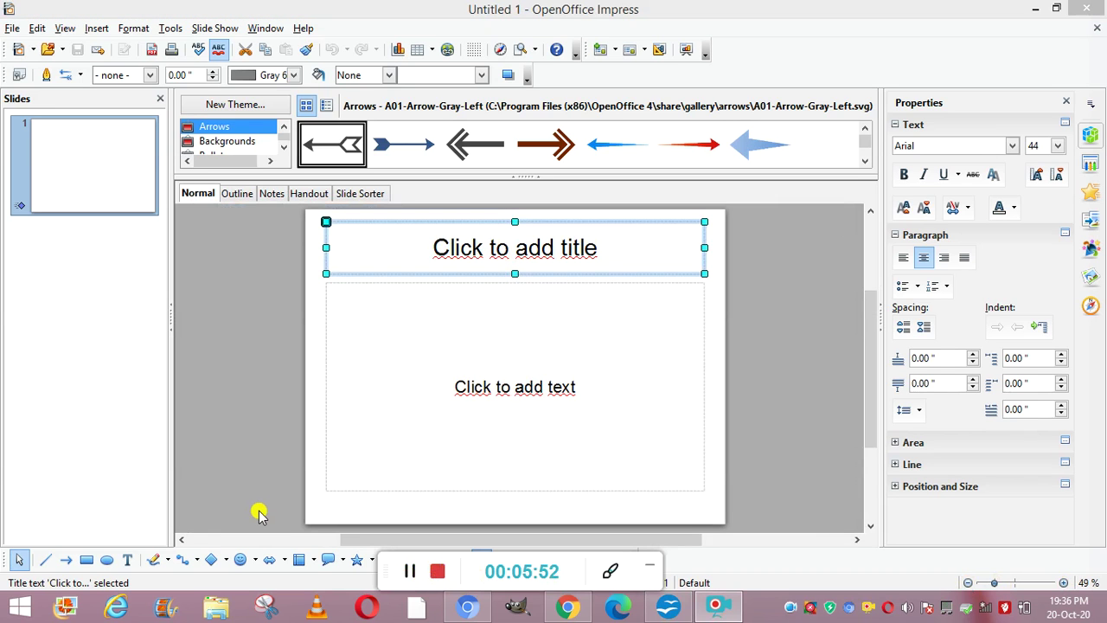
Step: Save the presentation as class9ppt.odp in the class 9 > chapter-10 folder
click(6, 30)
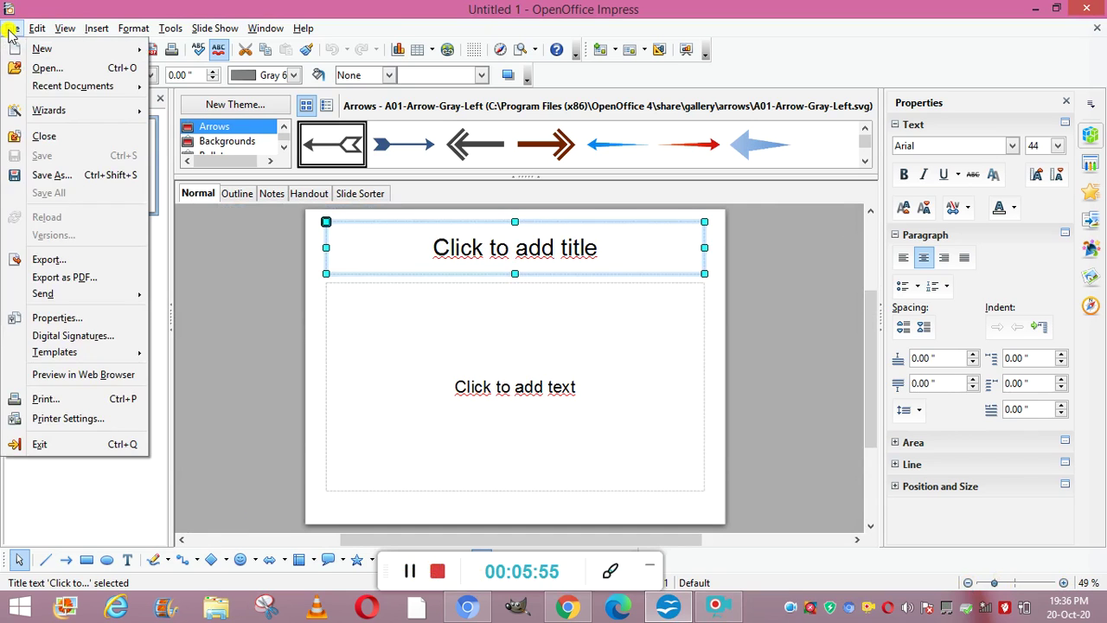
click(59, 176)
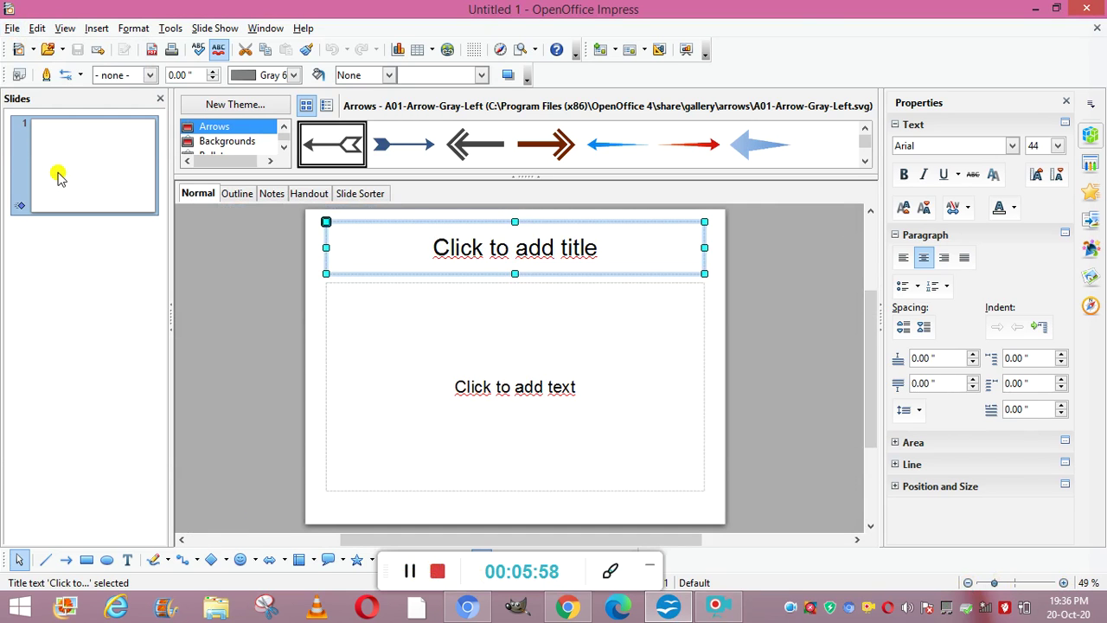
mouse_move(59, 175)
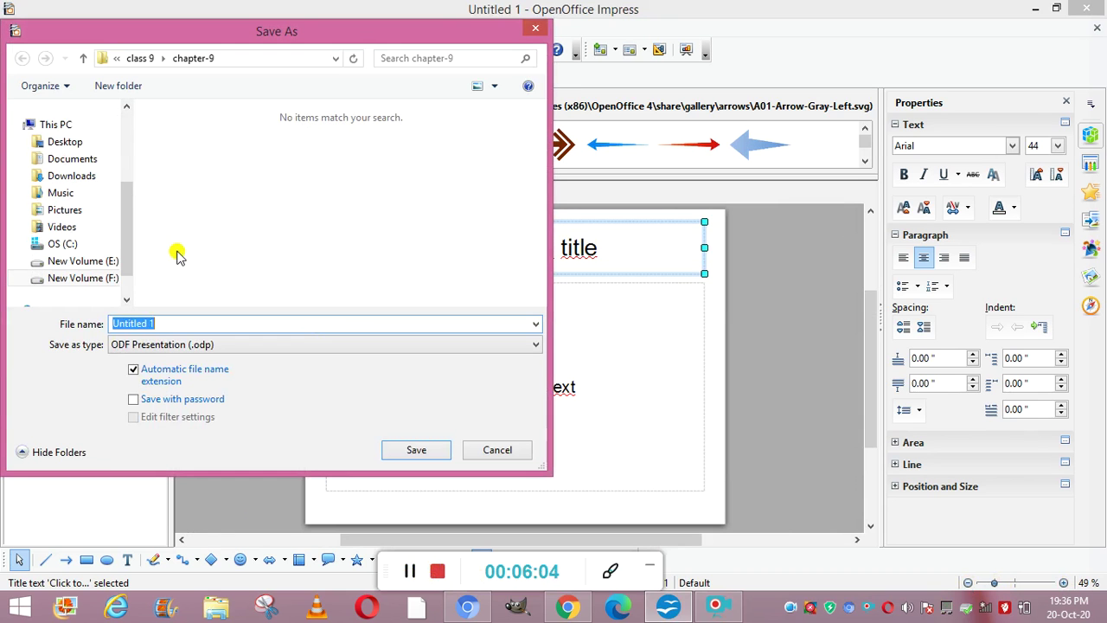
click(111, 277)
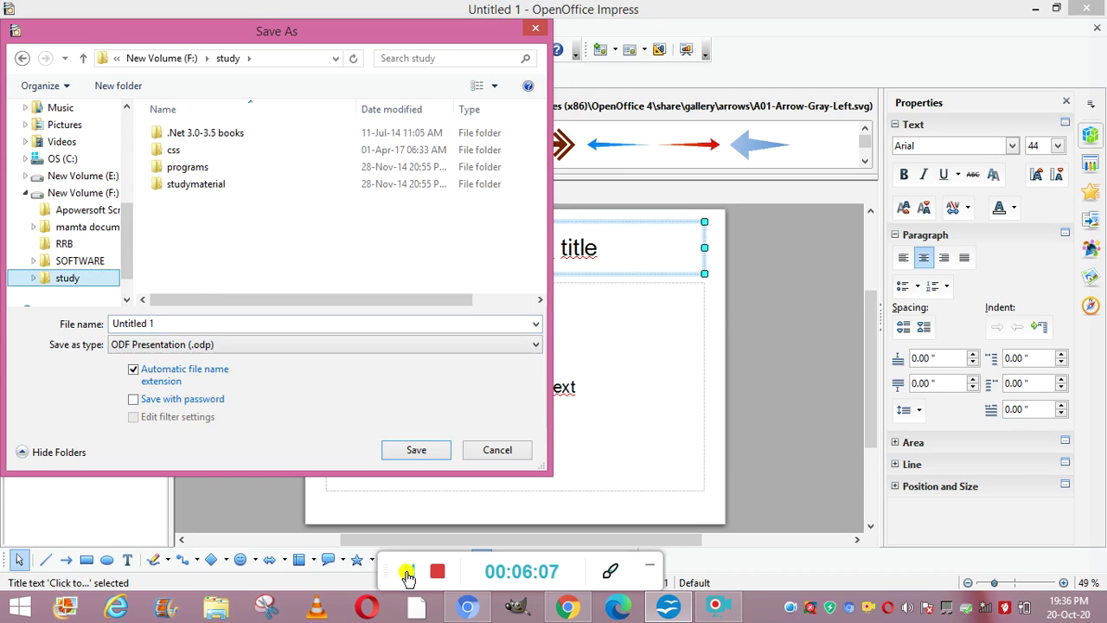
click(409, 573)
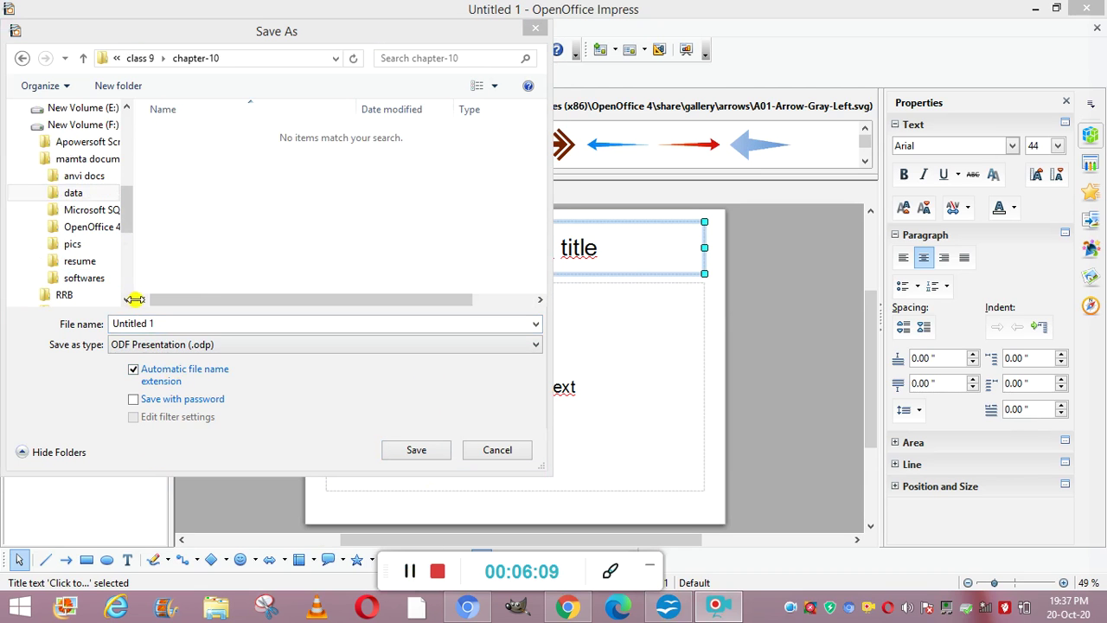
click(164, 320)
key(BackSpace)
key(BackSpace)
key(BackSpace)
key(BackSpace)
key(BackSpace)
key(BackSpace)
key(BackSpace)
key(BackSpace)
key(BackSpace)
key(BackSpace)
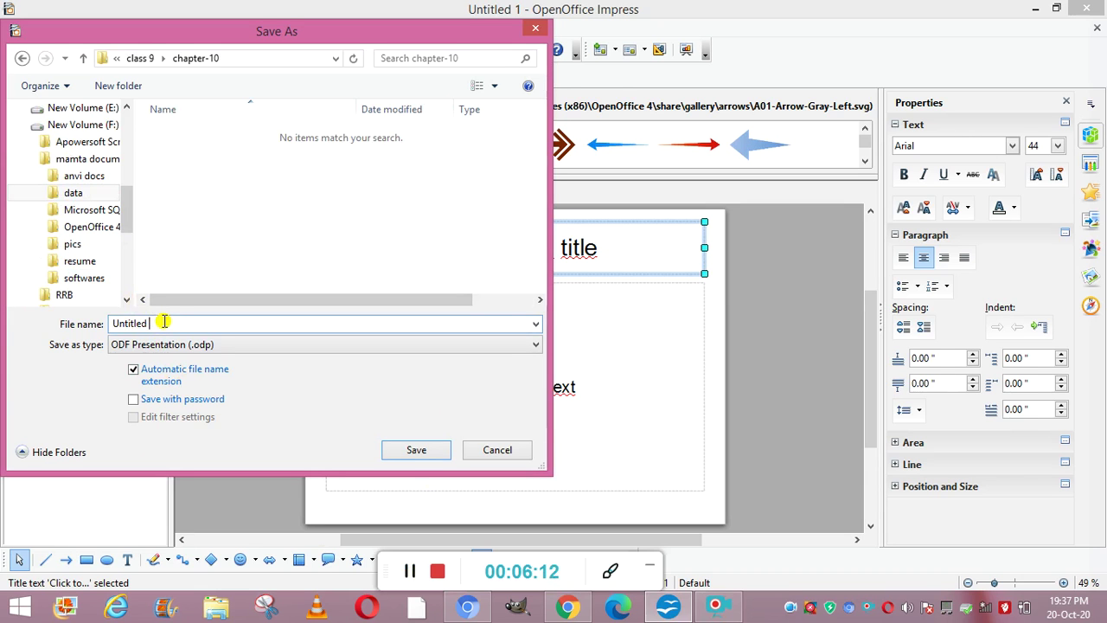
text(class)
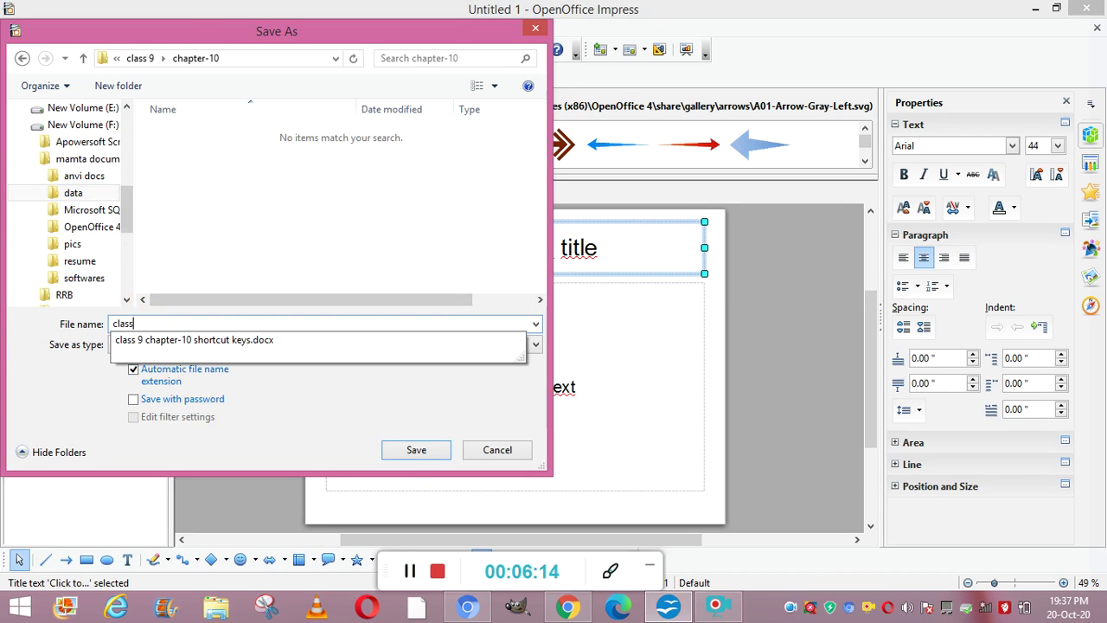
text(9ppt)
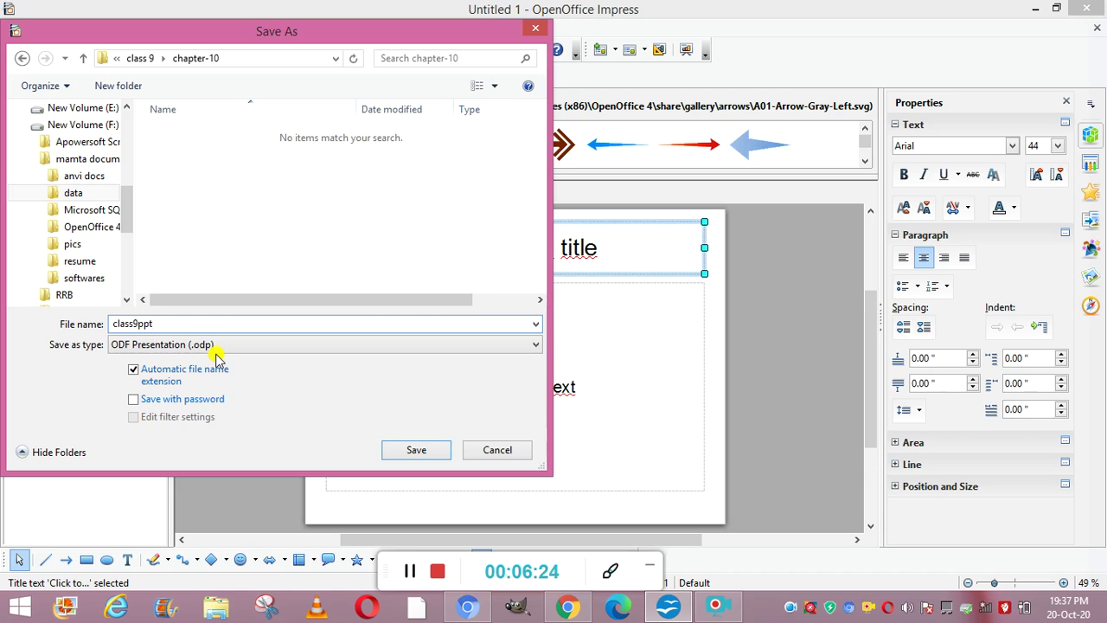
click(414, 450)
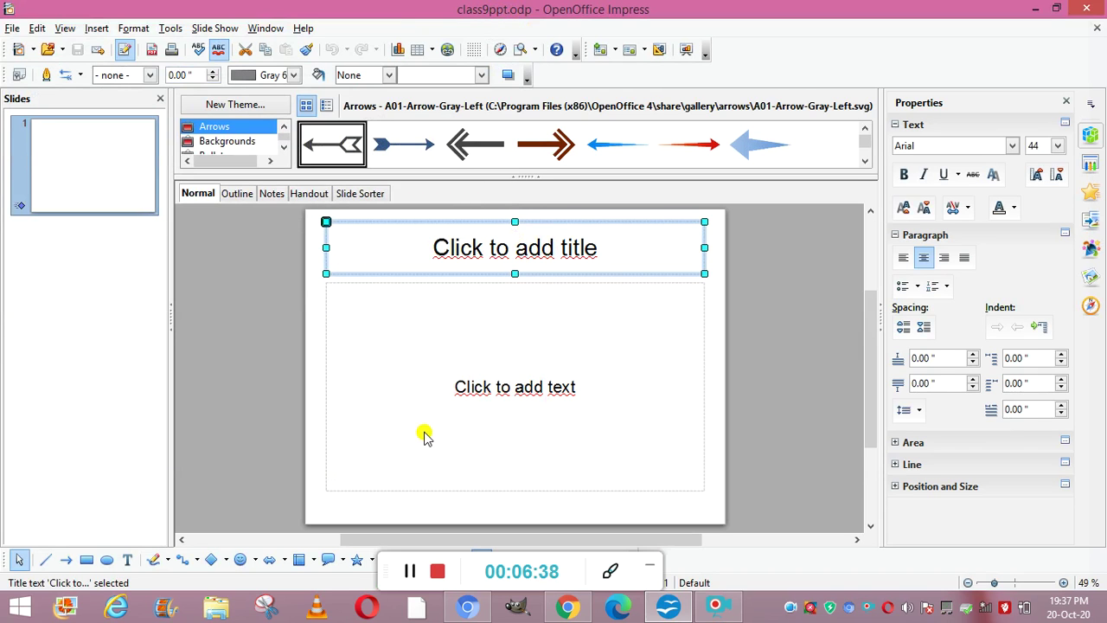
click(12, 28)
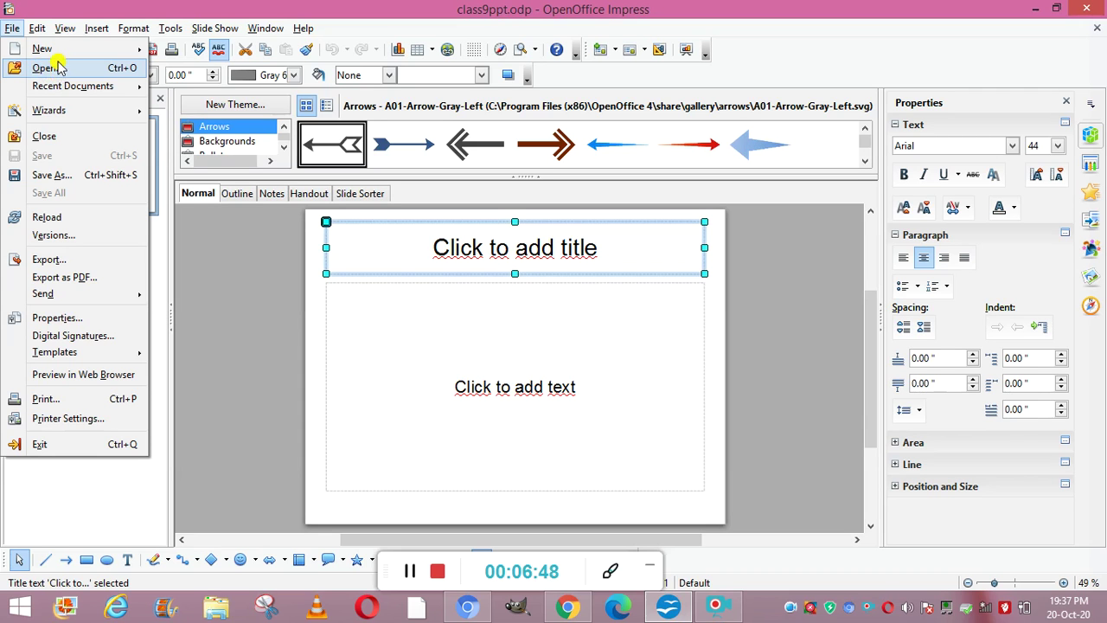
mouse_move(66, 49)
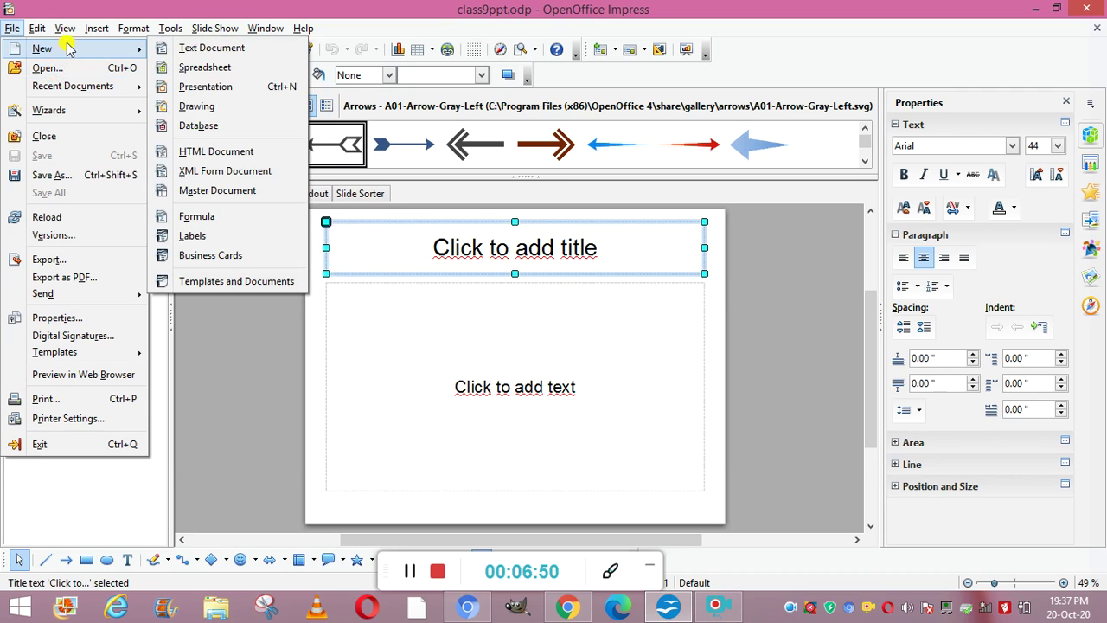
click(406, 570)
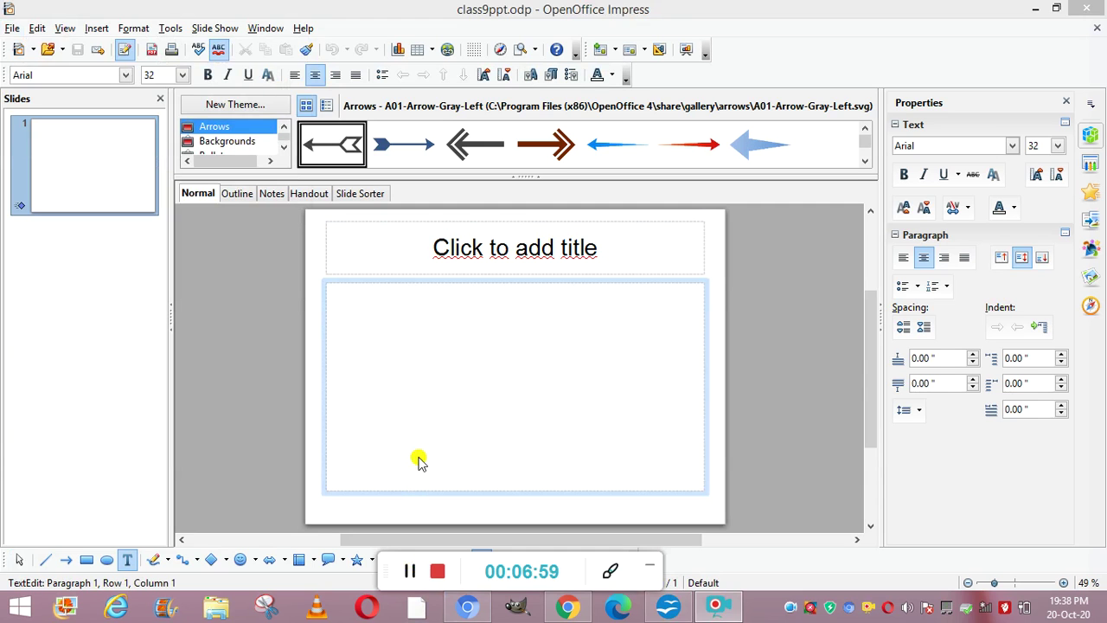
Step: Change slide 1 to the Title, 2 Content layout from the Layouts panel
click(491, 246)
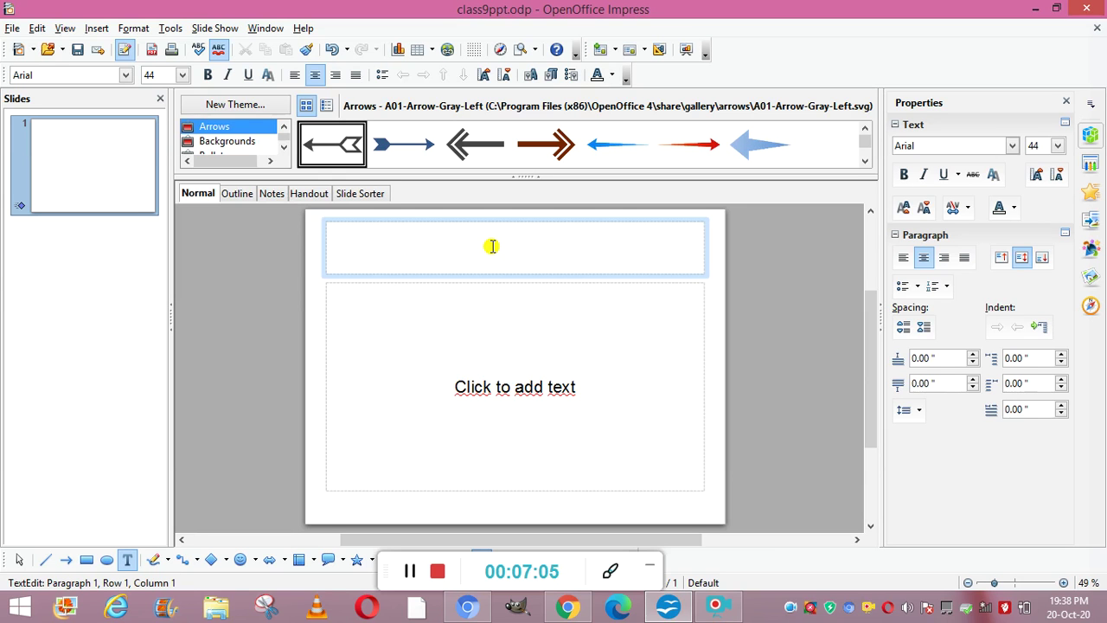
click(443, 313)
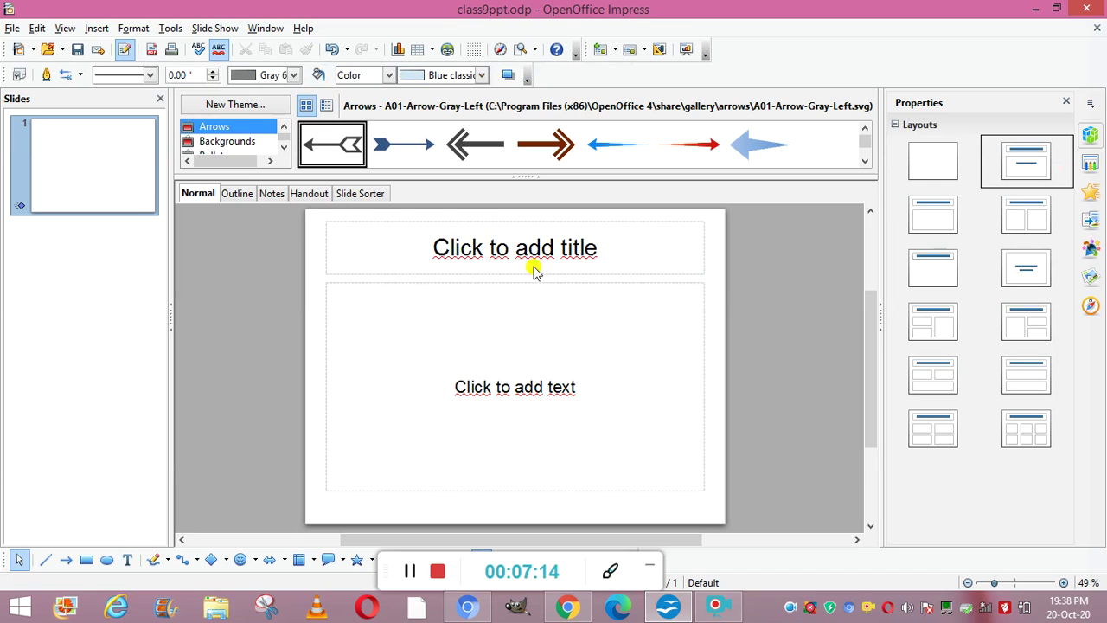
click(1026, 225)
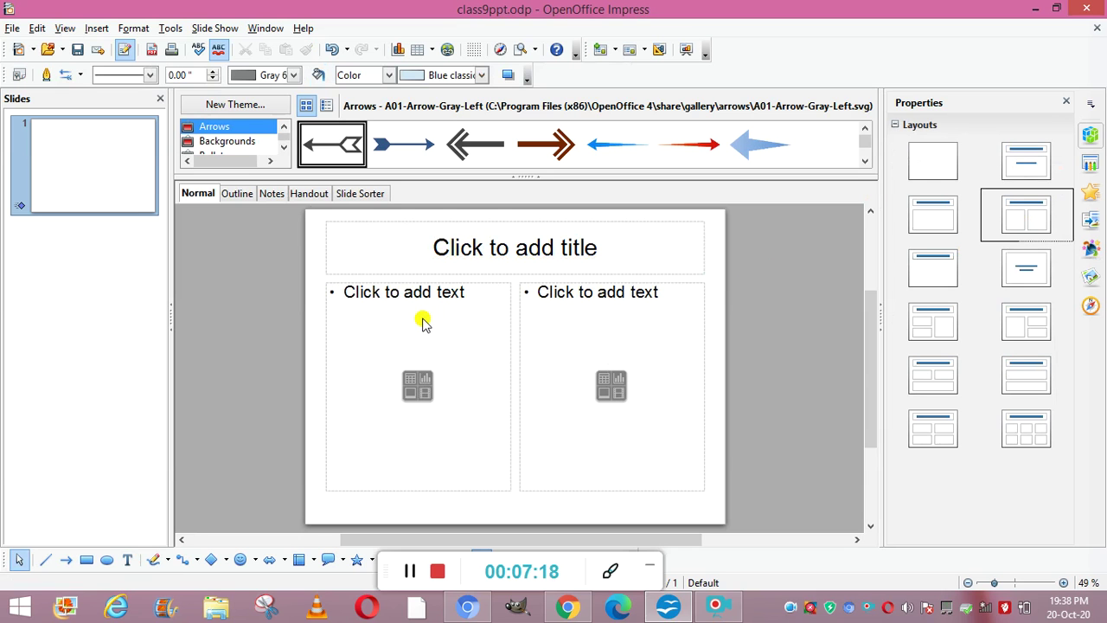
Step: Fill in the title GURU NANAK PUBLIC SCHOOL and the CLASS 9 and CLASS 10 name lists
click(482, 249)
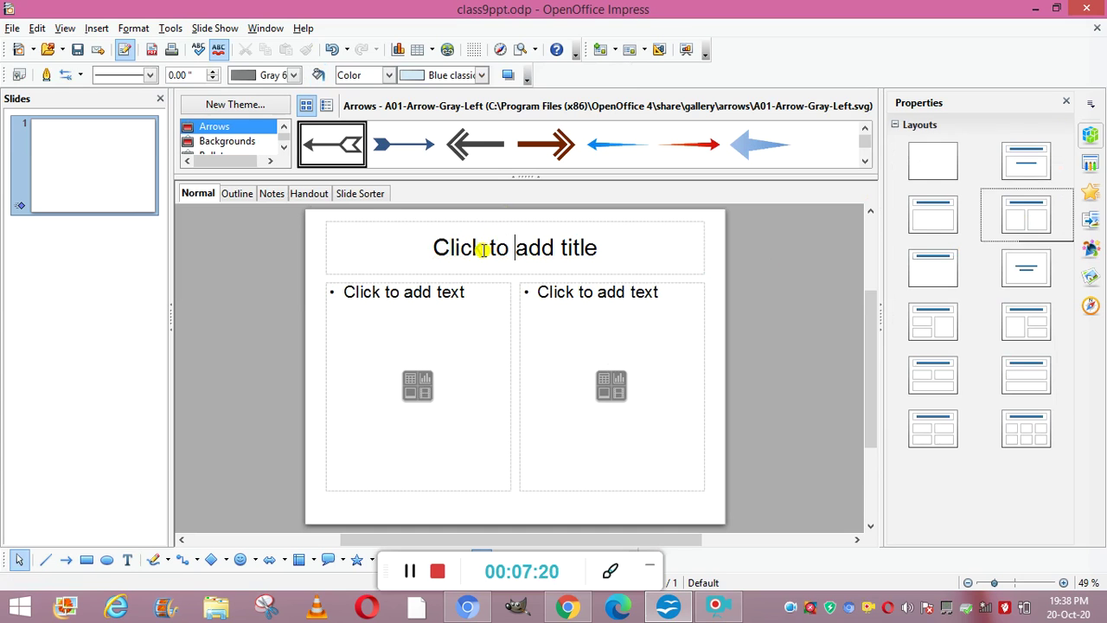
click(413, 296)
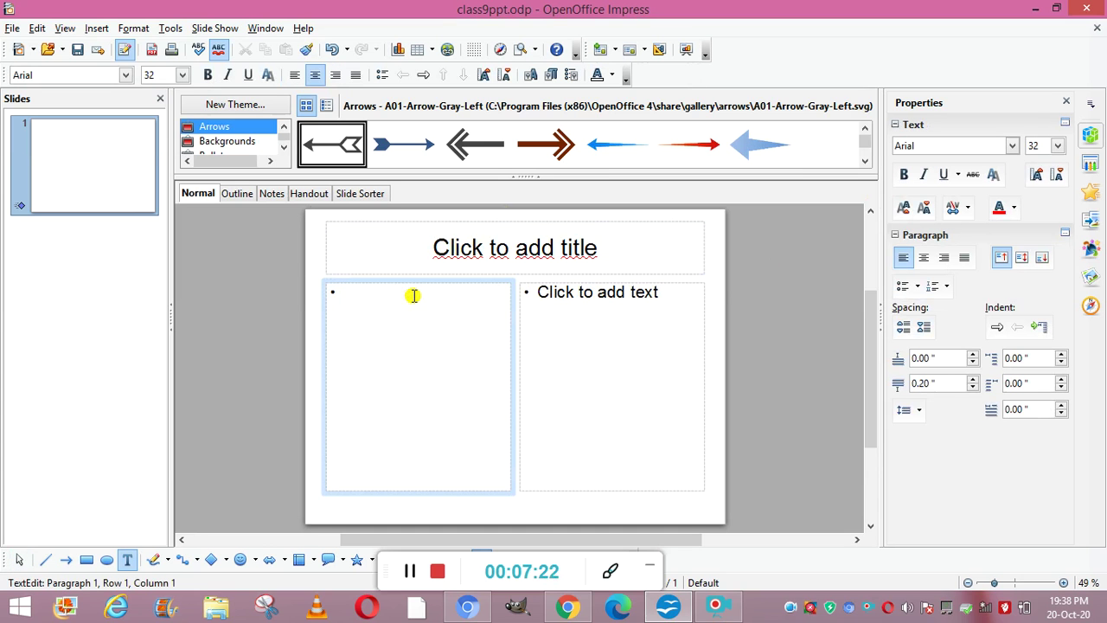
click(360, 375)
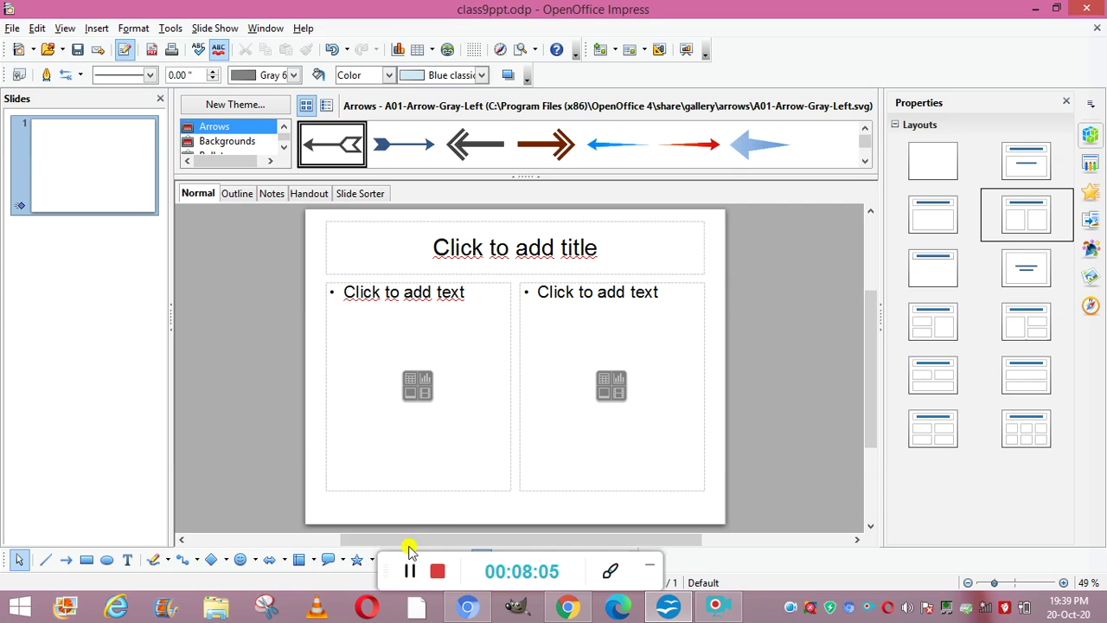
click(411, 571)
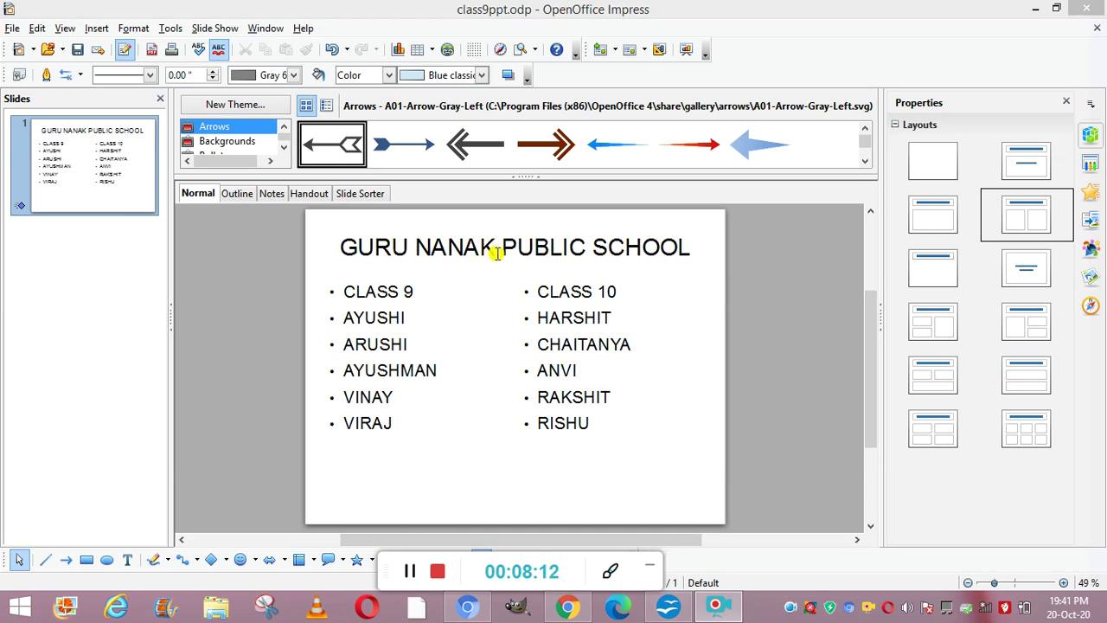
Step: Make the CLASS 9 and CLASS 10 column headings bold
click(368, 291)
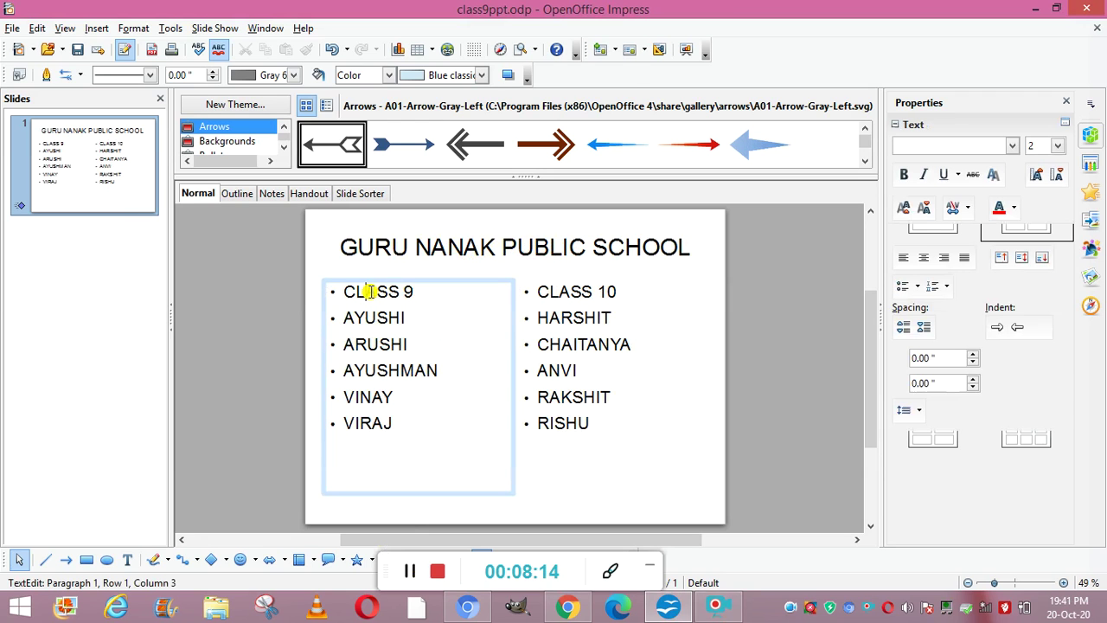
click(417, 292)
key(shift+Left)
key(shift+Left)
key(shift+Left)
key(shift+Left)
key(shift+Left)
key(shift+Left)
key(shift+Left)
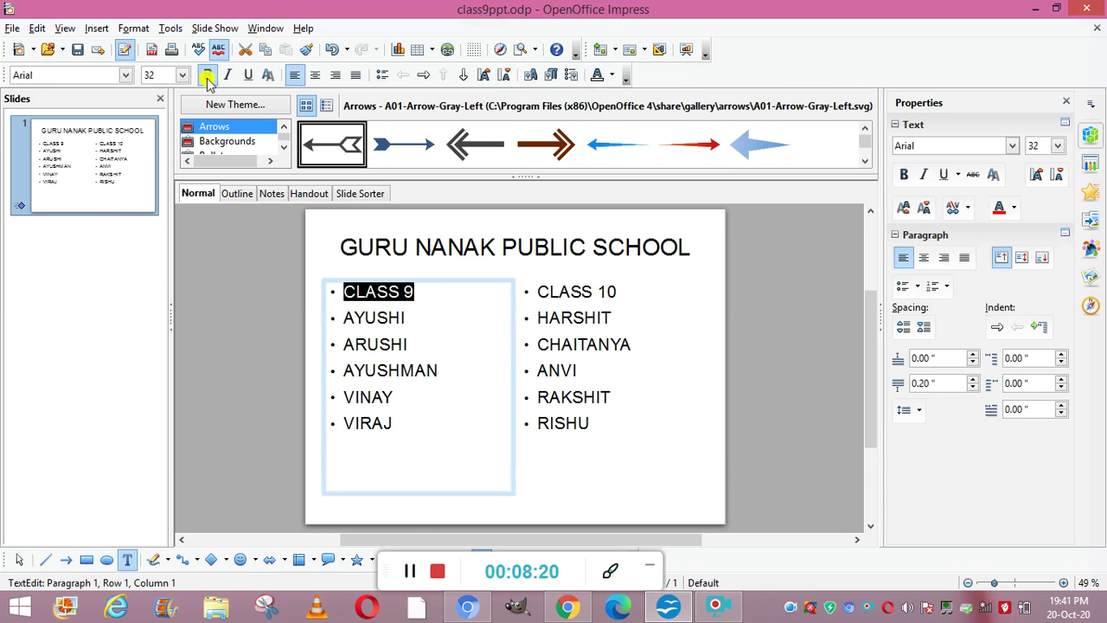
click(206, 76)
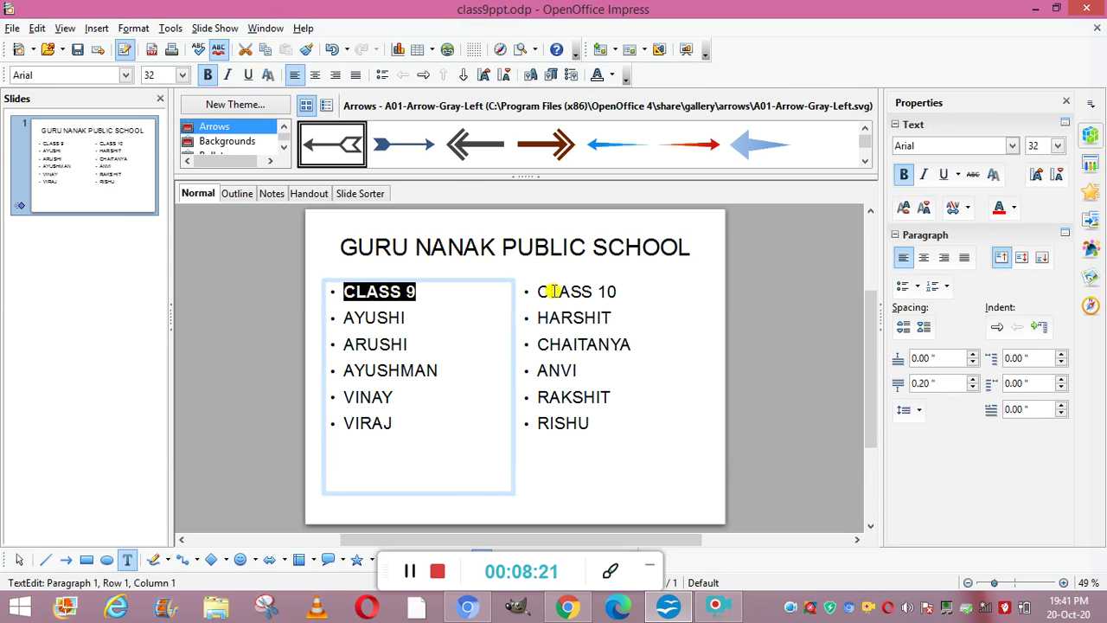
key(Right)
click(542, 292)
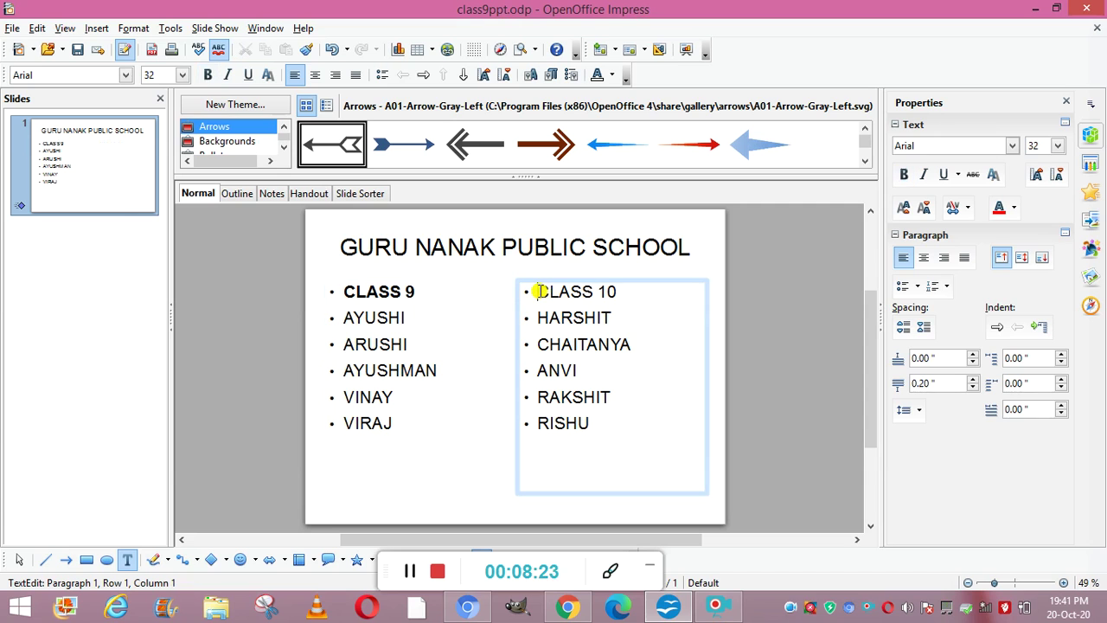
drag(542, 292, 617, 292)
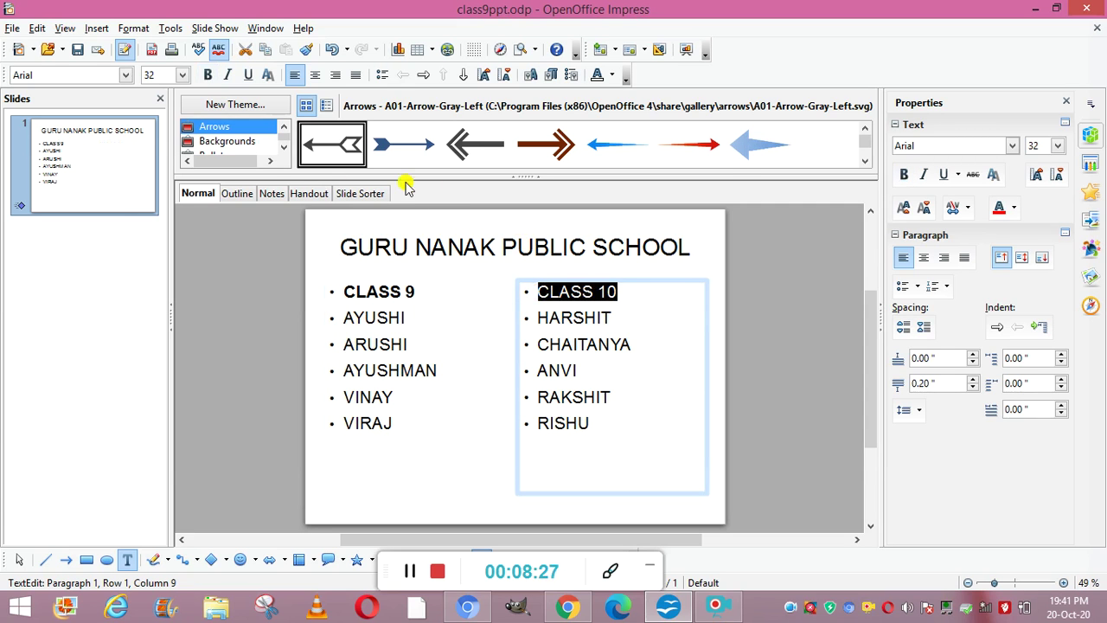
click(208, 75)
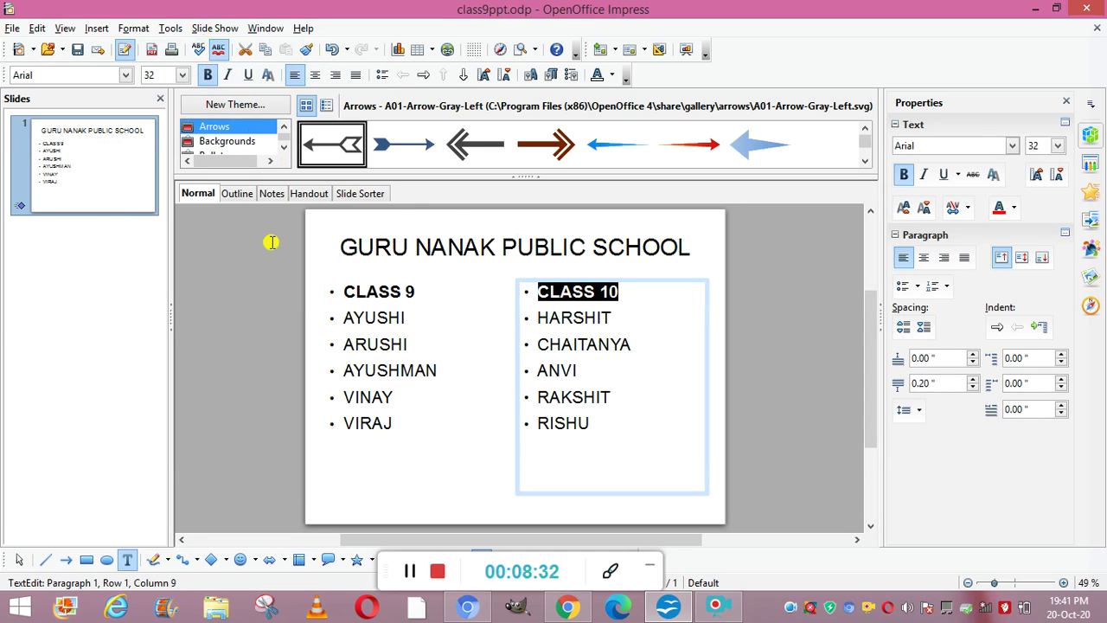
Step: Hide slide 1 from the show and add a new Title, 2 Content slide after it
click(93, 192)
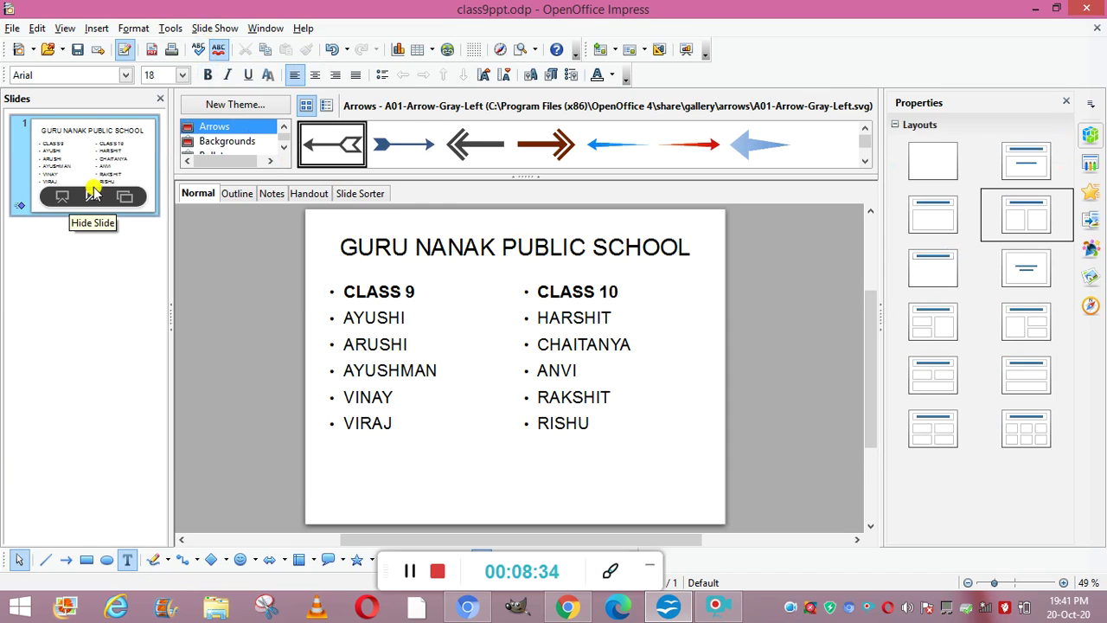
click(93, 193)
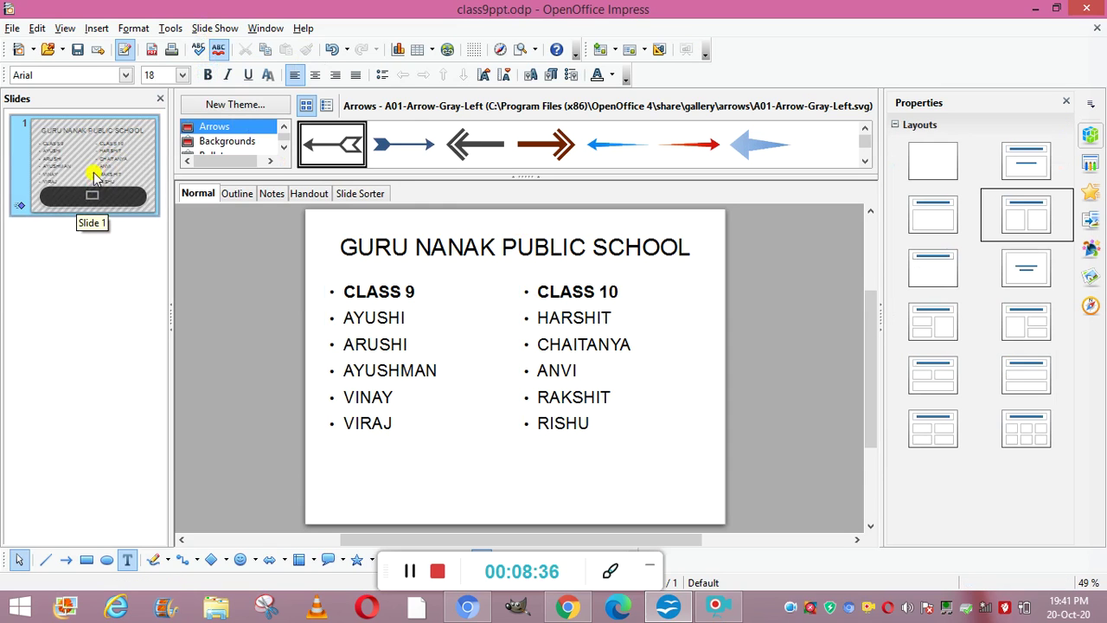
right_click(89, 183)
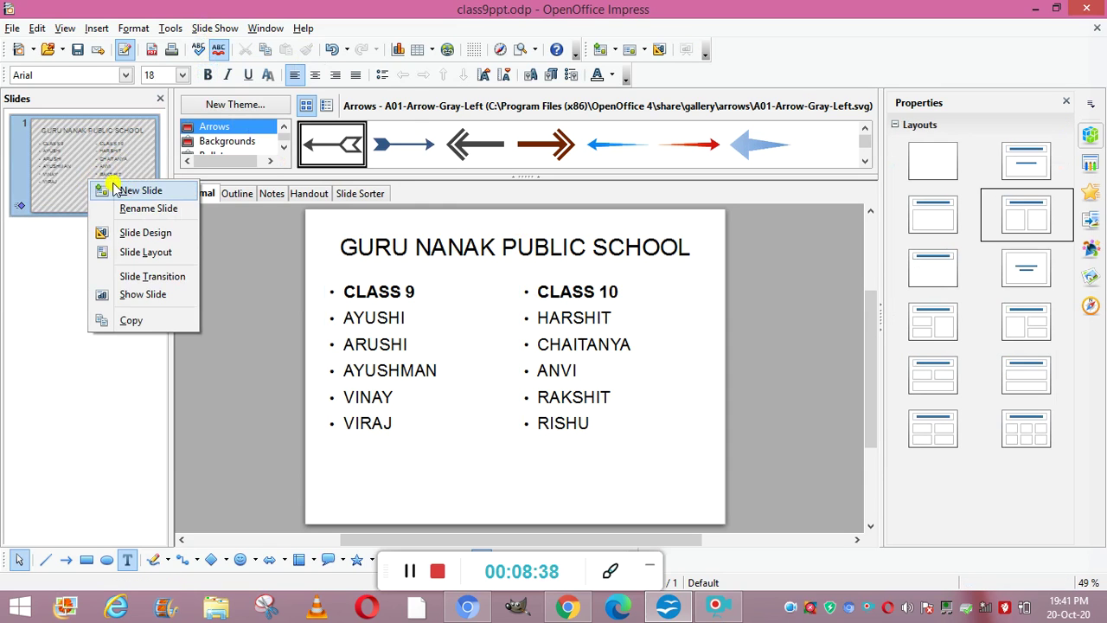
click(100, 188)
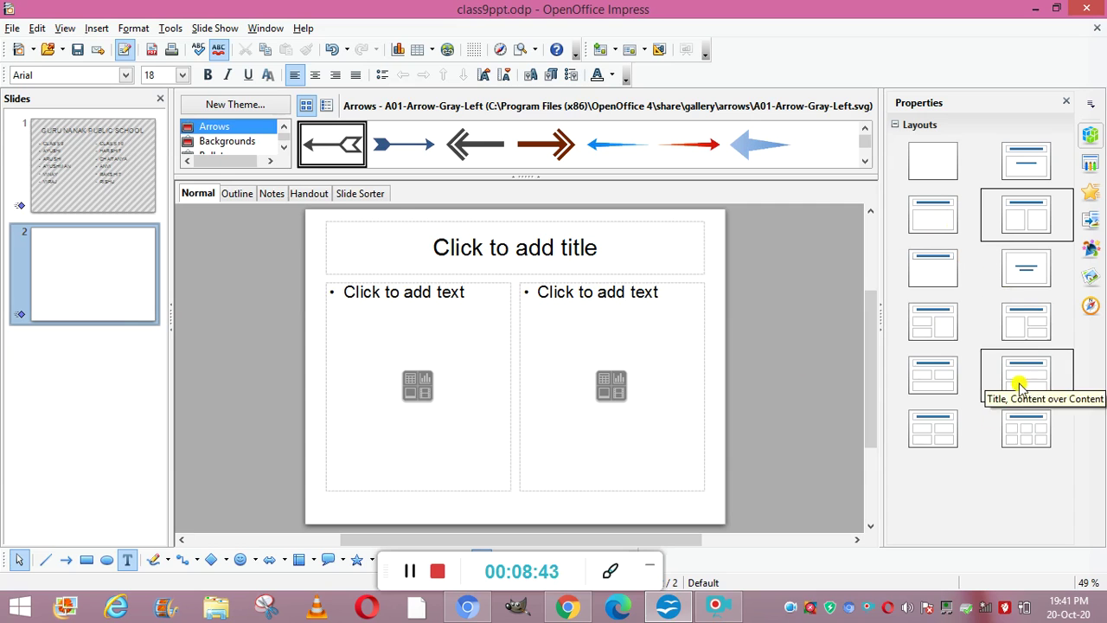
Step: Apply the Title, 6 Content layout to slide 2, title it SUBJECTS, and insert a column chart
click(1012, 428)
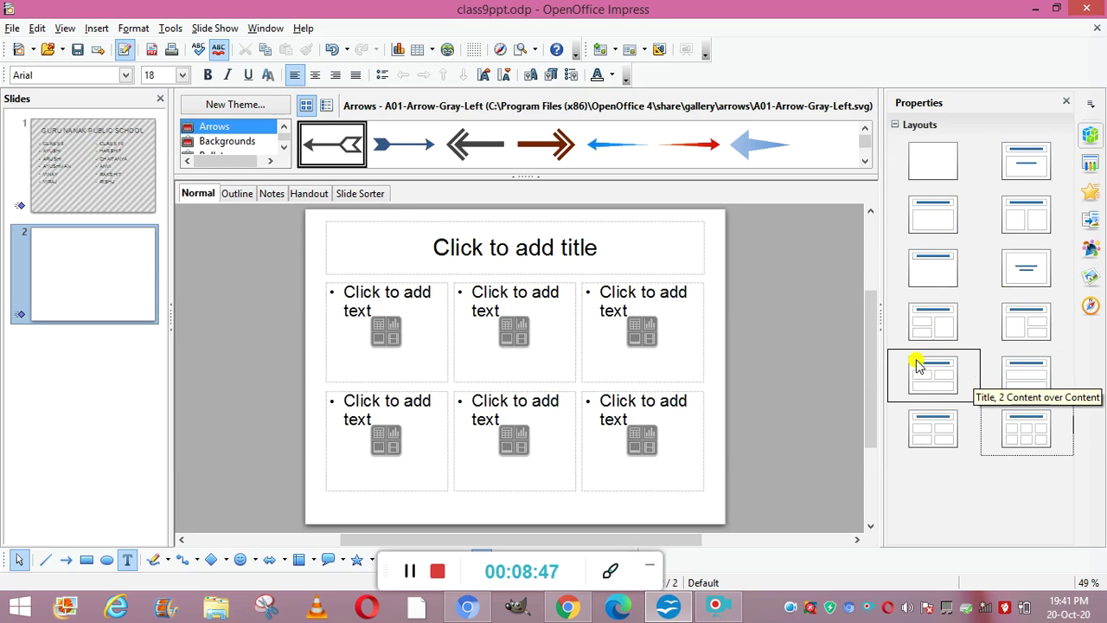
click(511, 251)
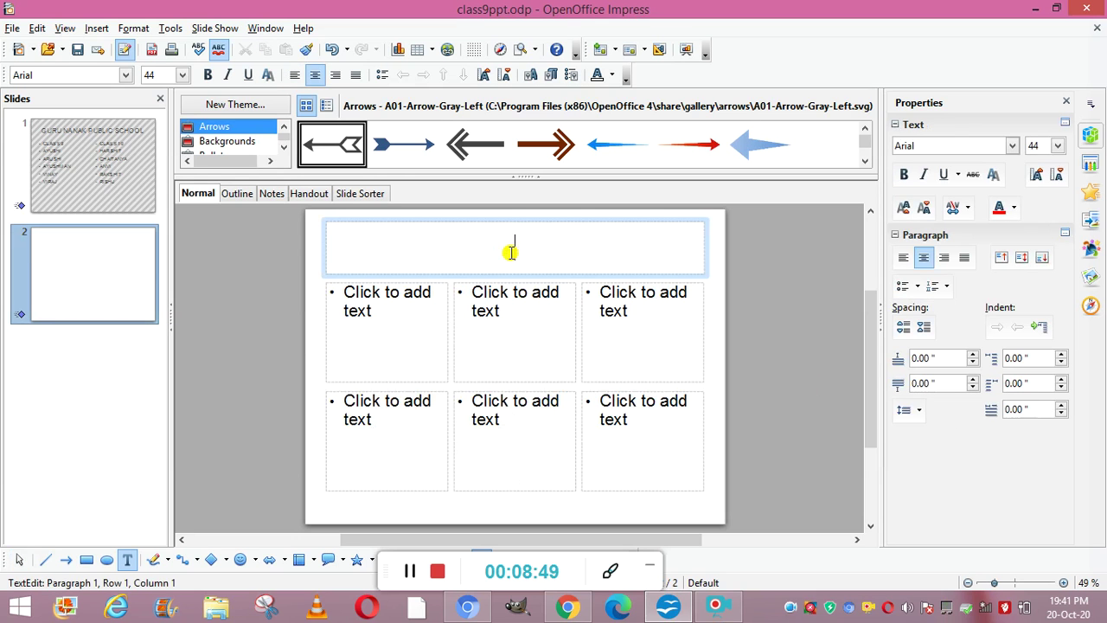
text(SUBJEC)
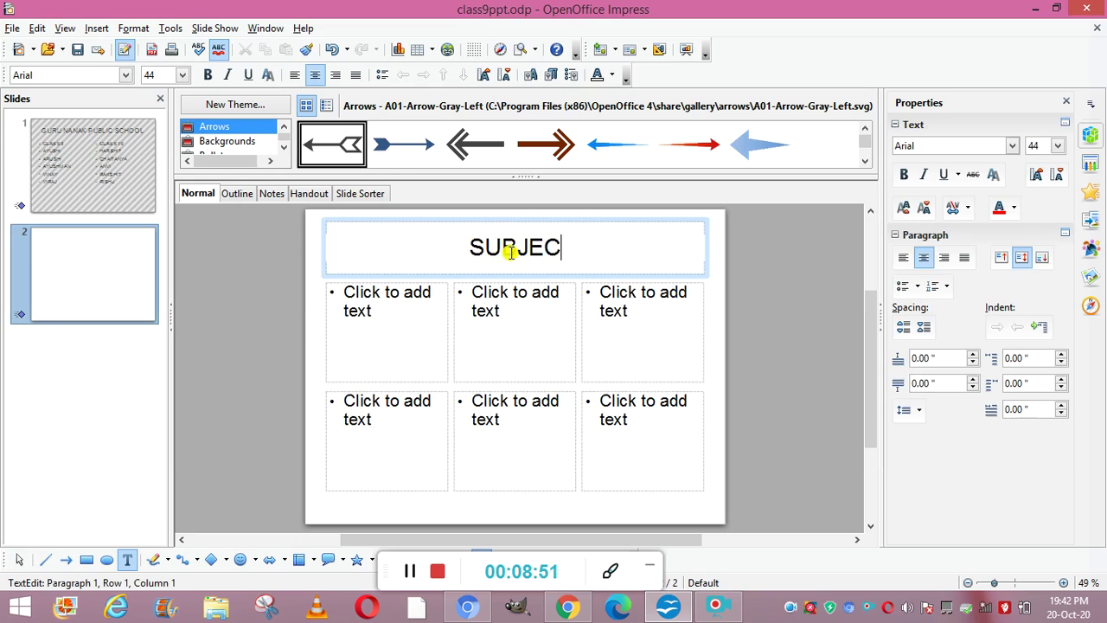
text(TS)
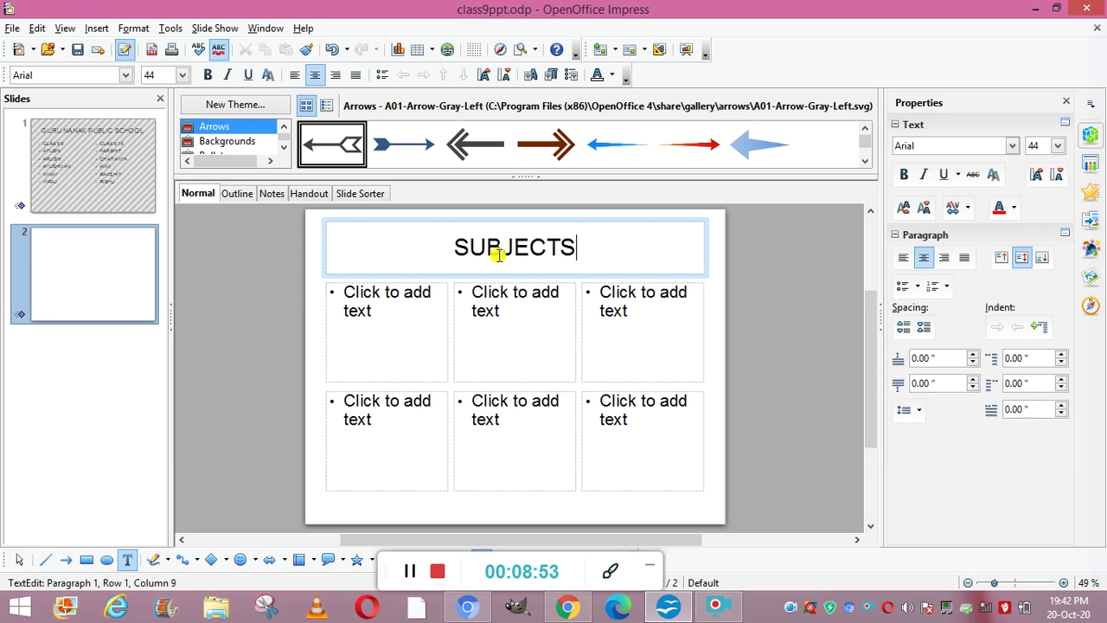
click(403, 324)
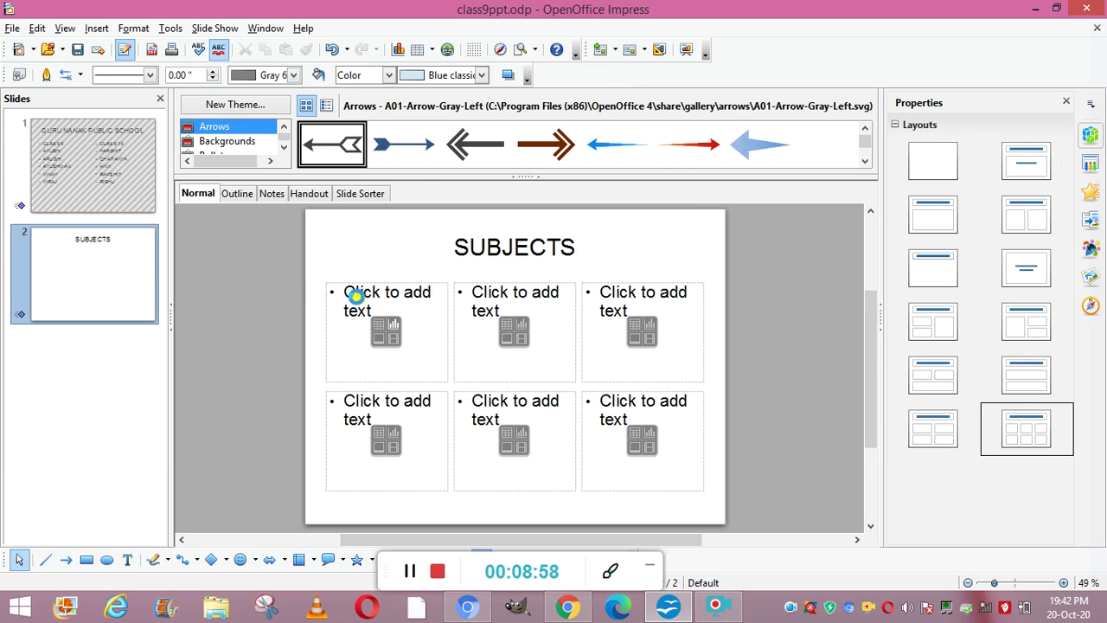
click(393, 327)
Step: Select a data point in the new chart, then add a dominoes picture beside it
click(370, 289)
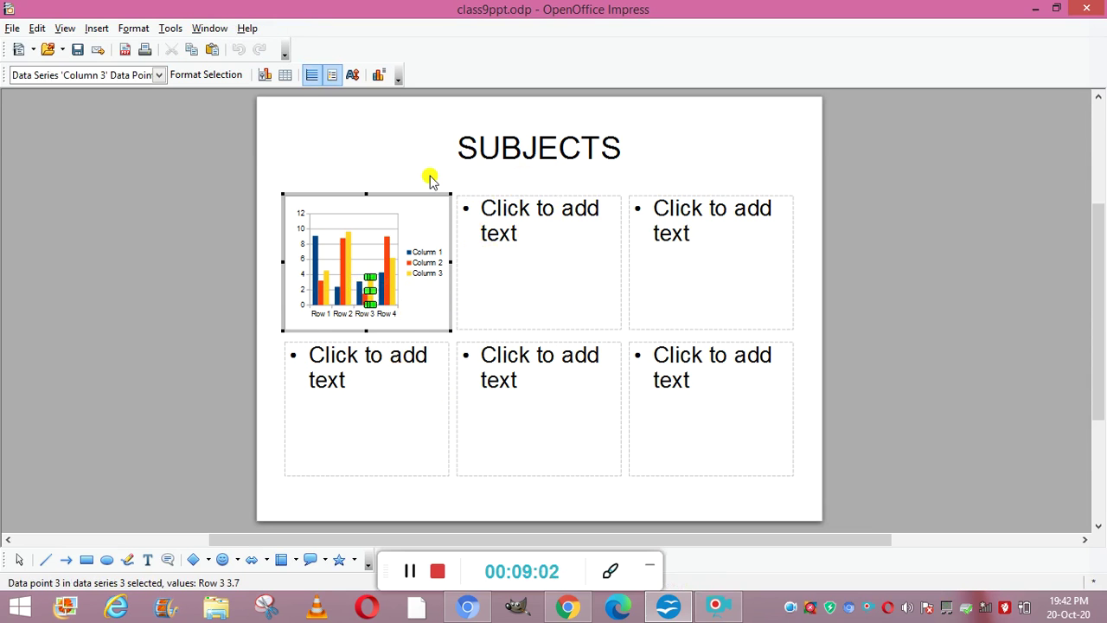
click(410, 571)
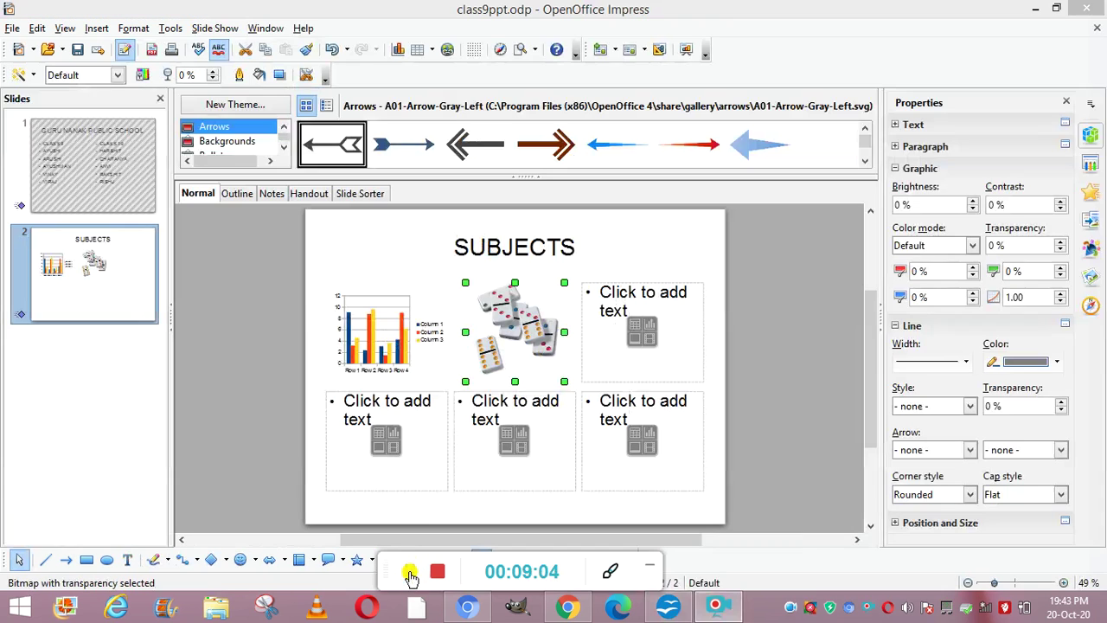
click(410, 572)
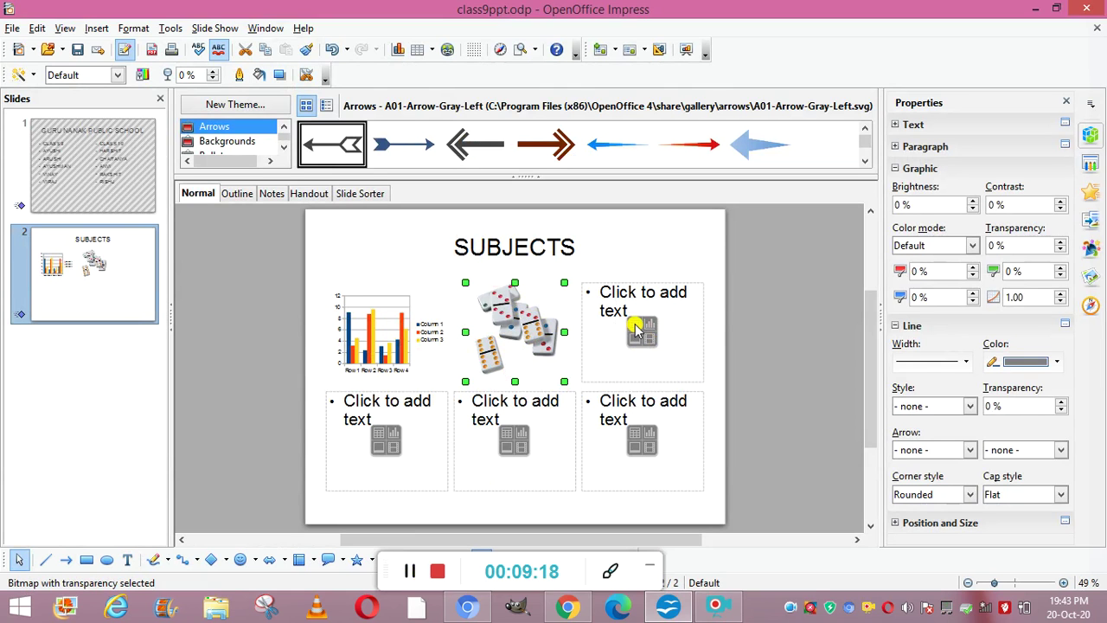
Step: Insert a 5-column, 2-row table into the third box and save the presentation
click(635, 328)
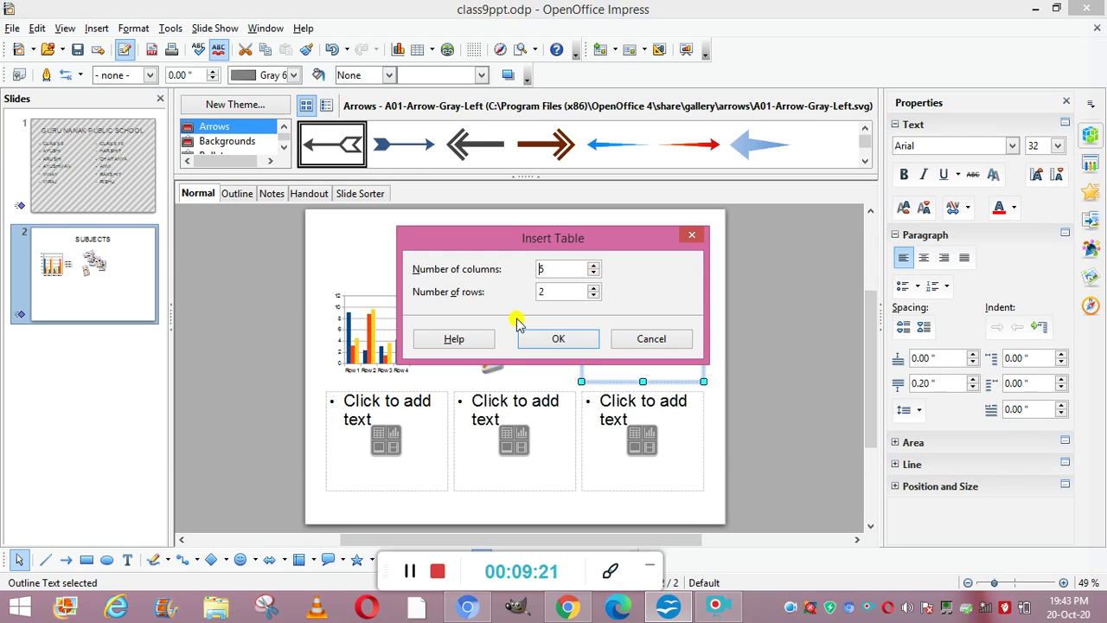
click(558, 338)
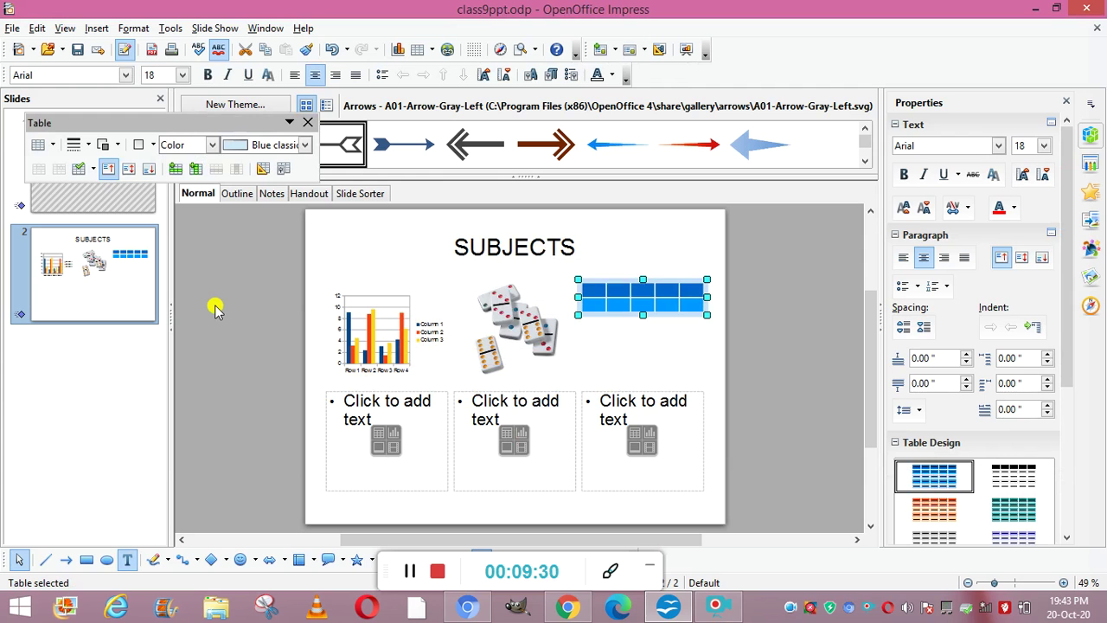
key(ctrl+s)
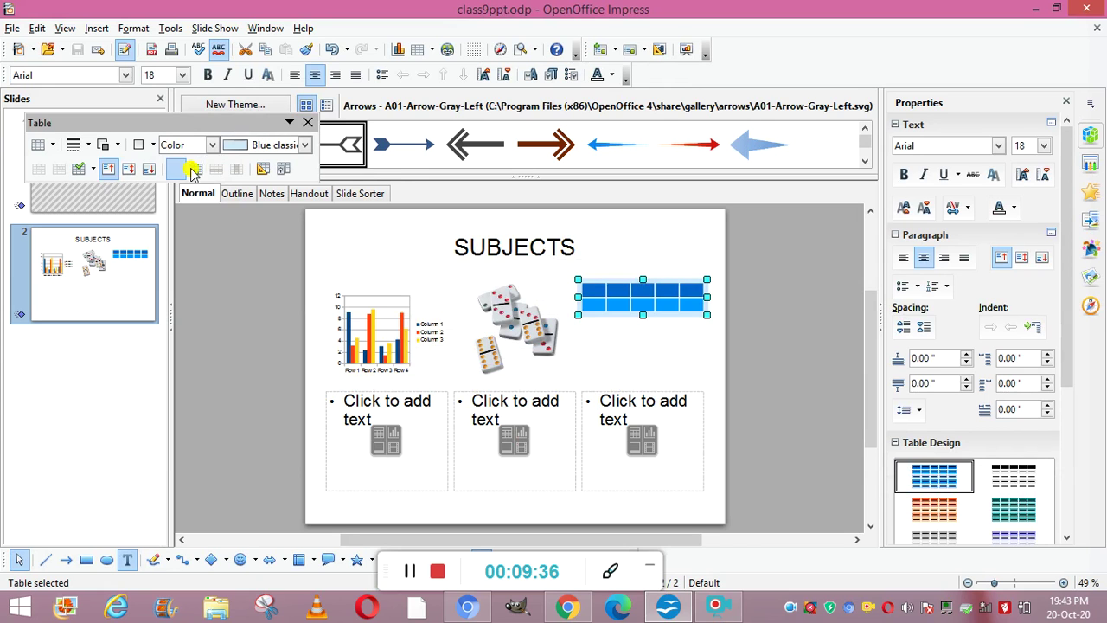
Step: Switch to Outline view, then display slide 2 in Notes view with its blank notes area
click(240, 194)
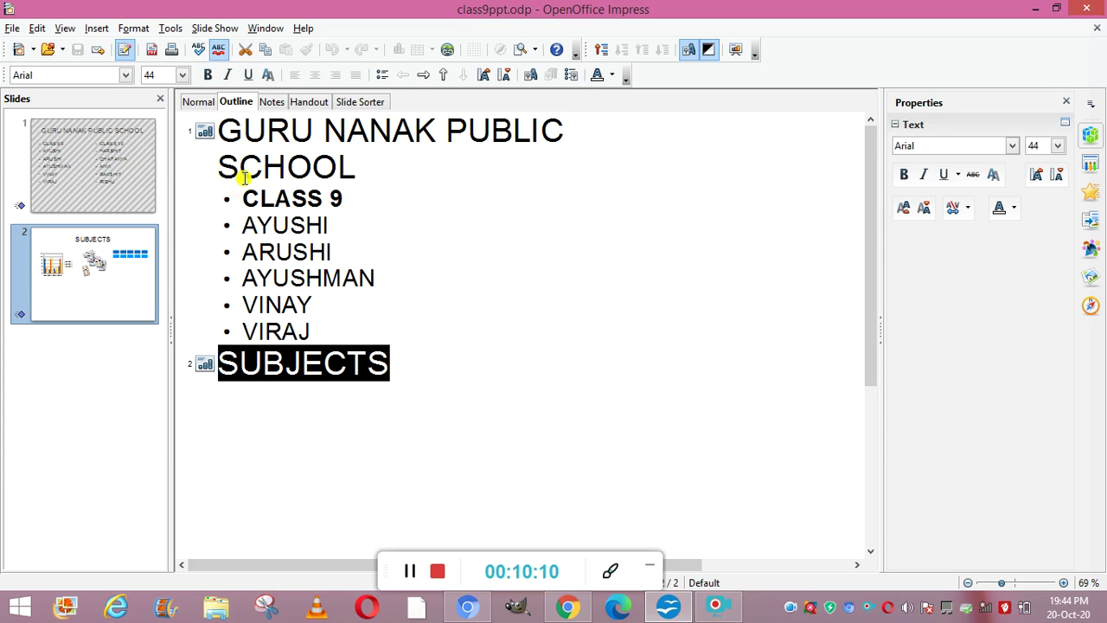
click(271, 102)
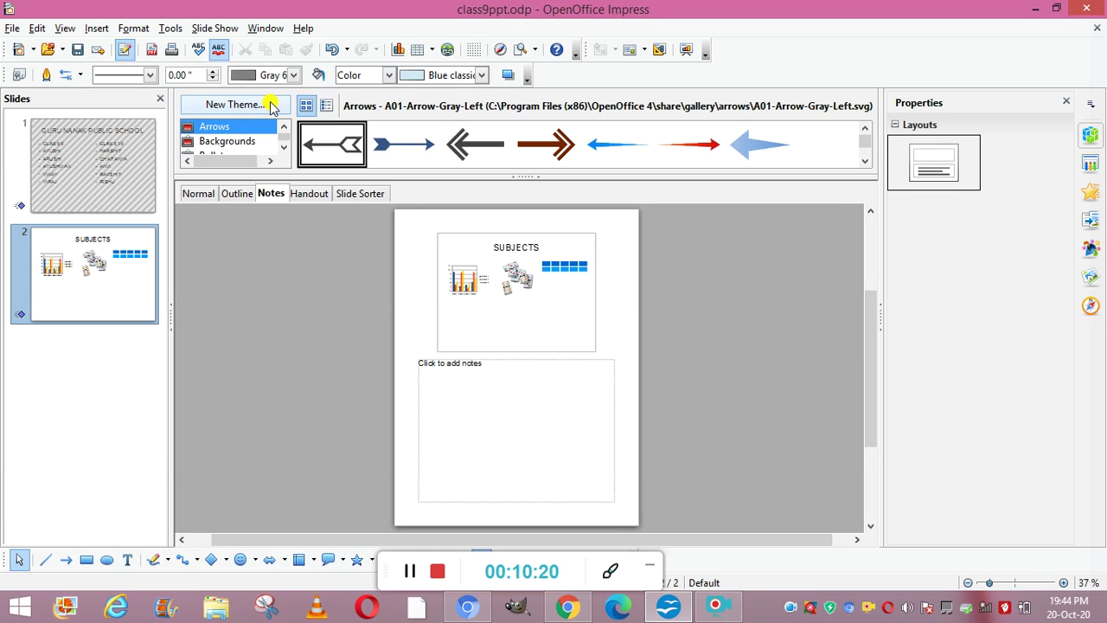
Step: Place the cursor in the SUBJECTS notes area, then switch to the six-slide Handout view
click(469, 364)
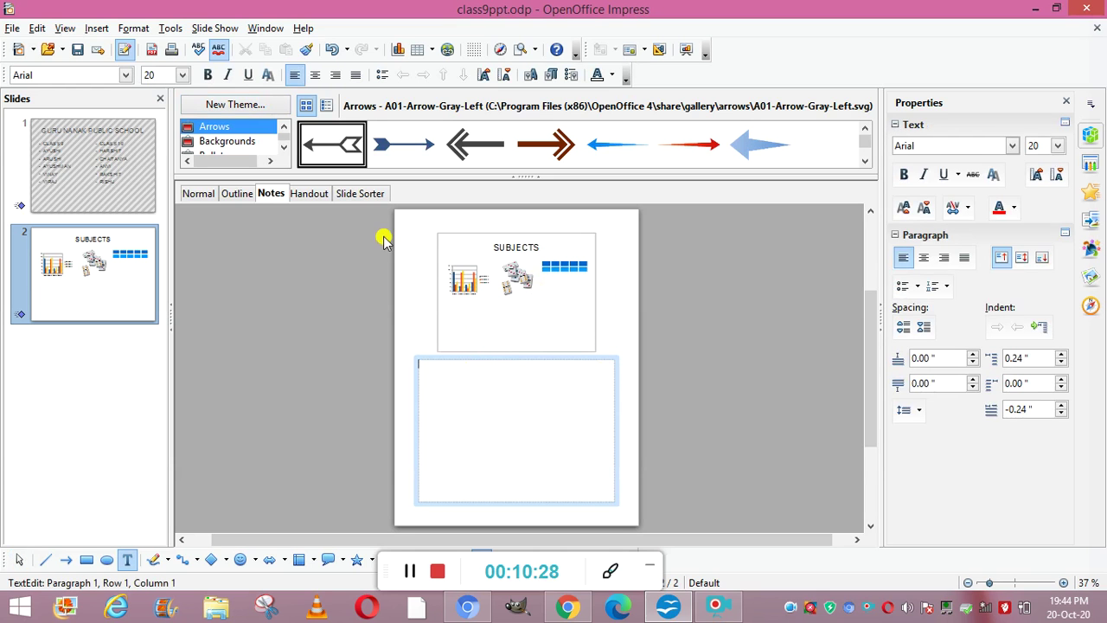
click(311, 194)
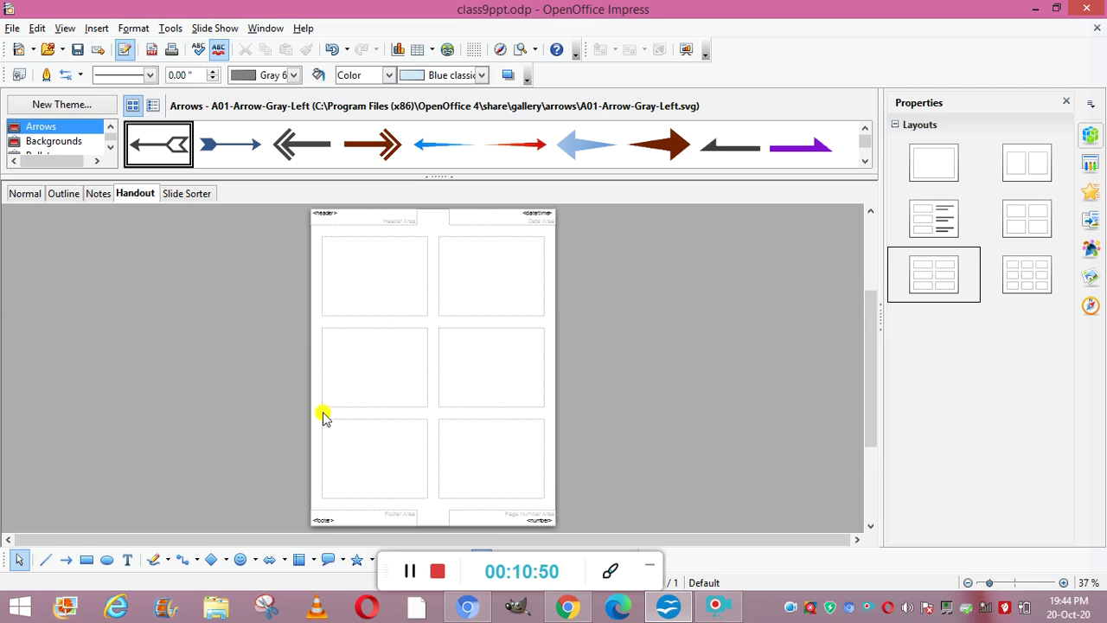
Step: Switch to Slide Sorter to see the GURU NANAK PUBLIC SCHOOL and SUBJECTS thumbnails
click(195, 194)
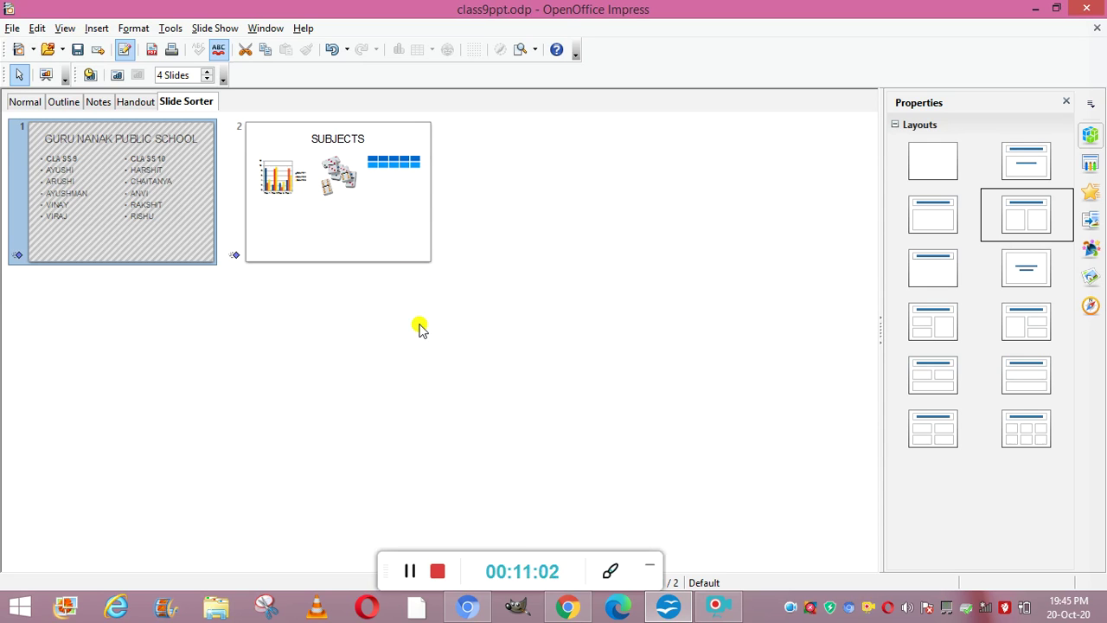
mouse_move(156, 226)
drag(155, 226, 337, 210)
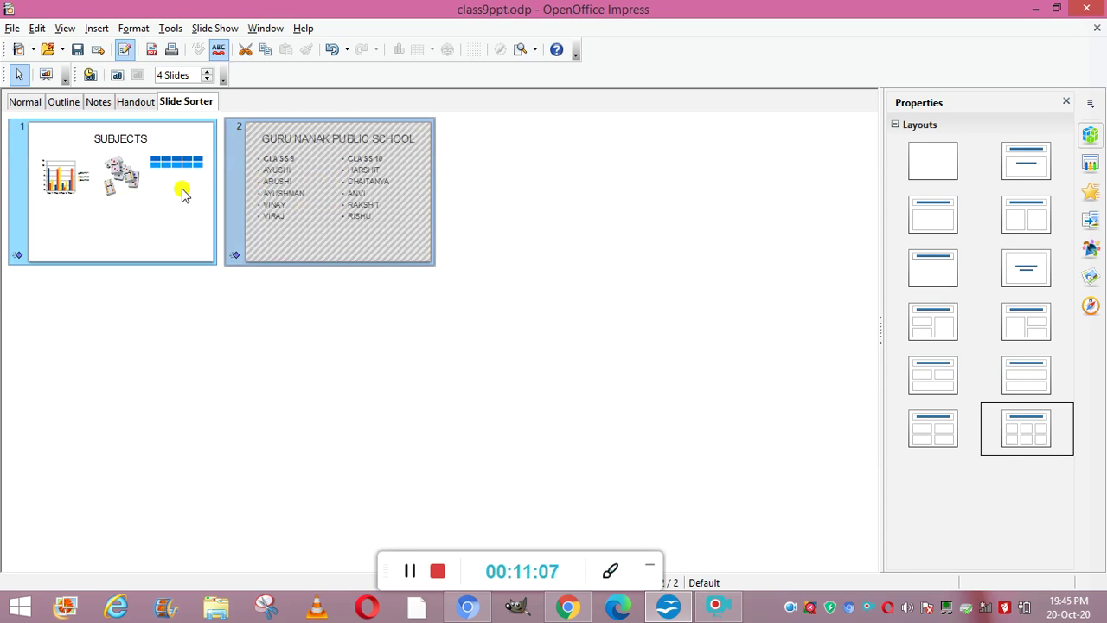
drag(168, 192, 471, 187)
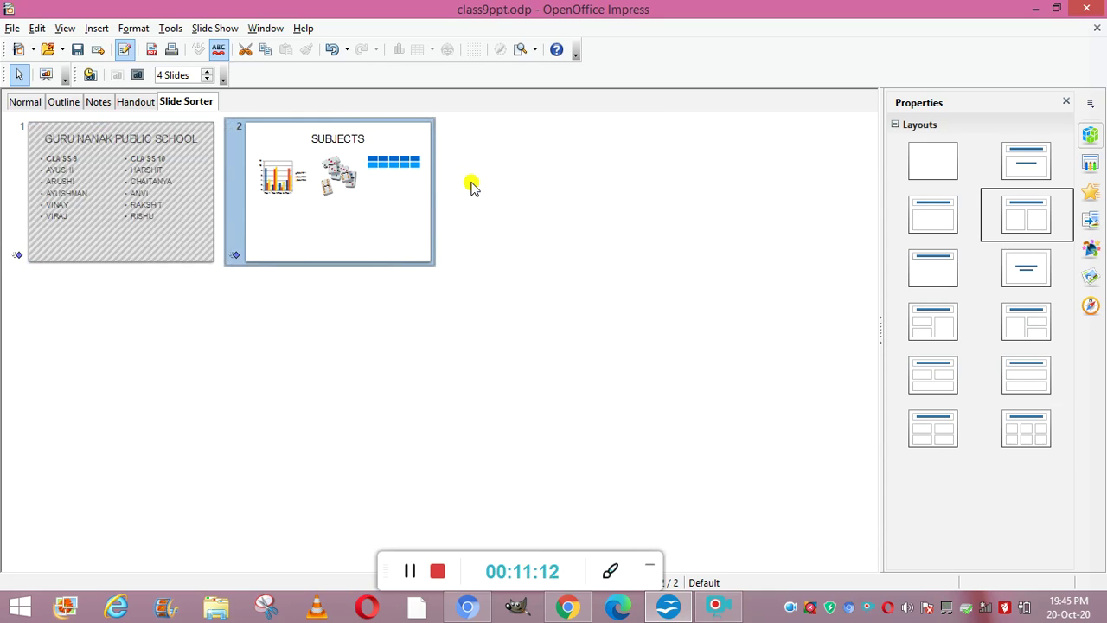
right_click(316, 224)
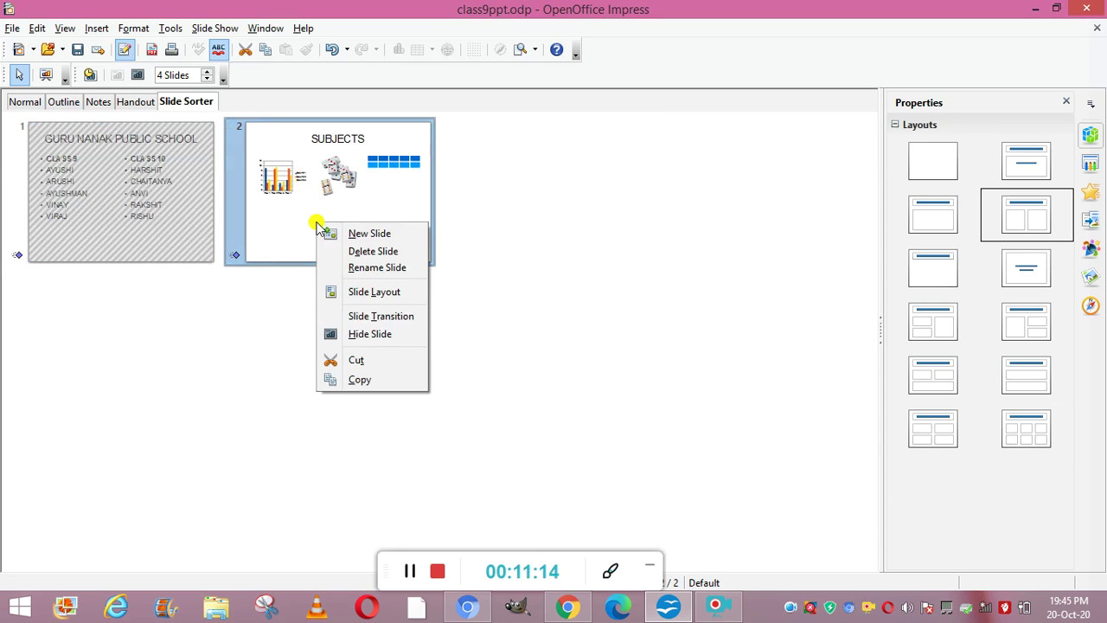
click(279, 342)
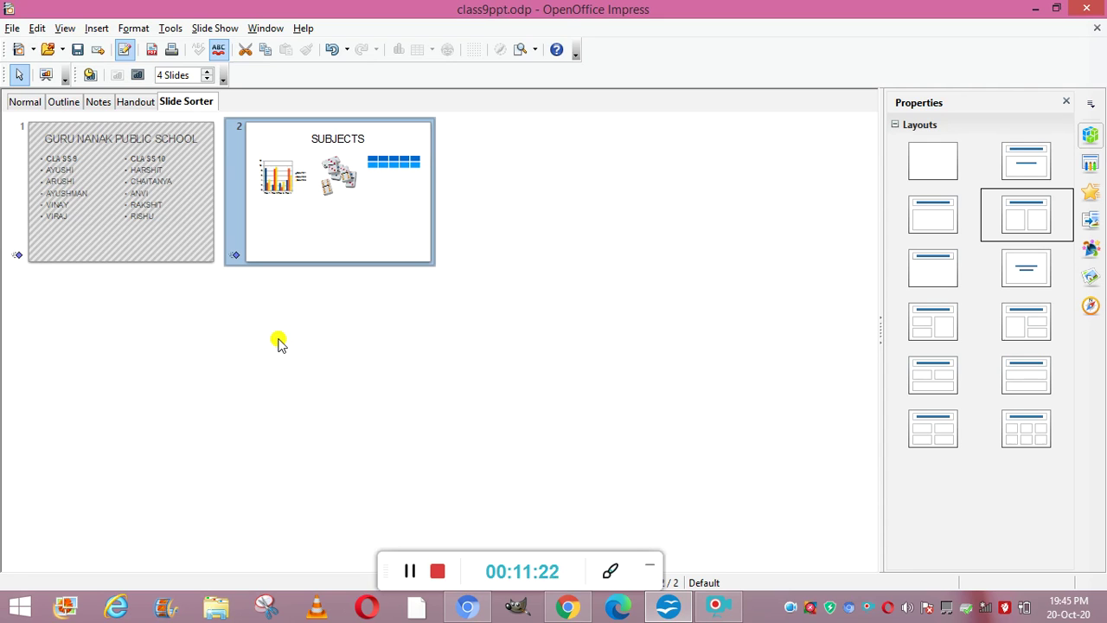
click(412, 574)
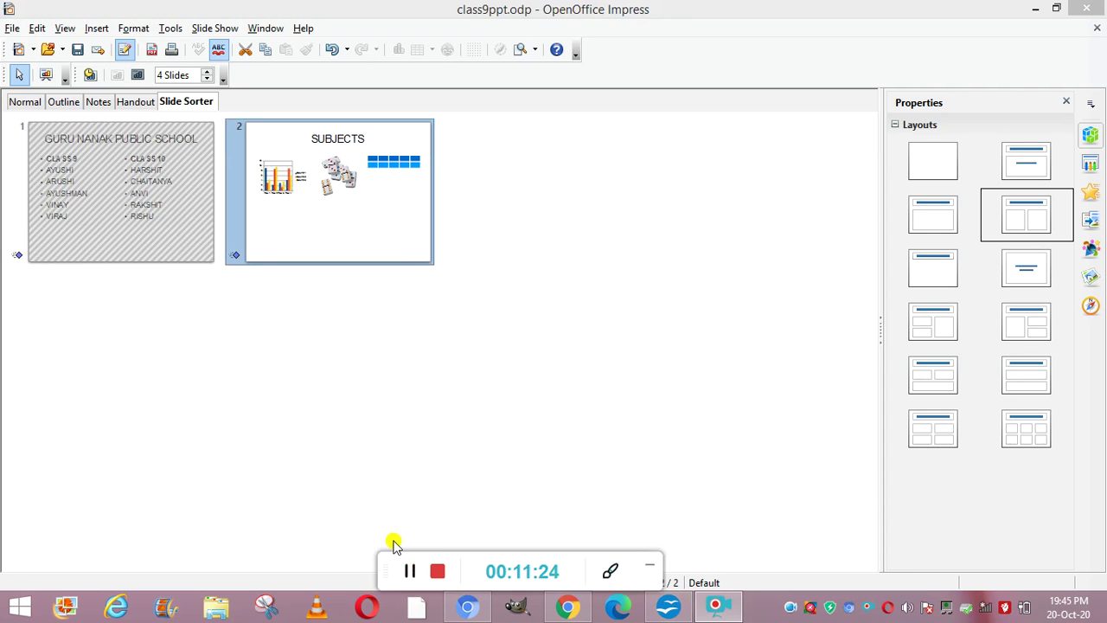